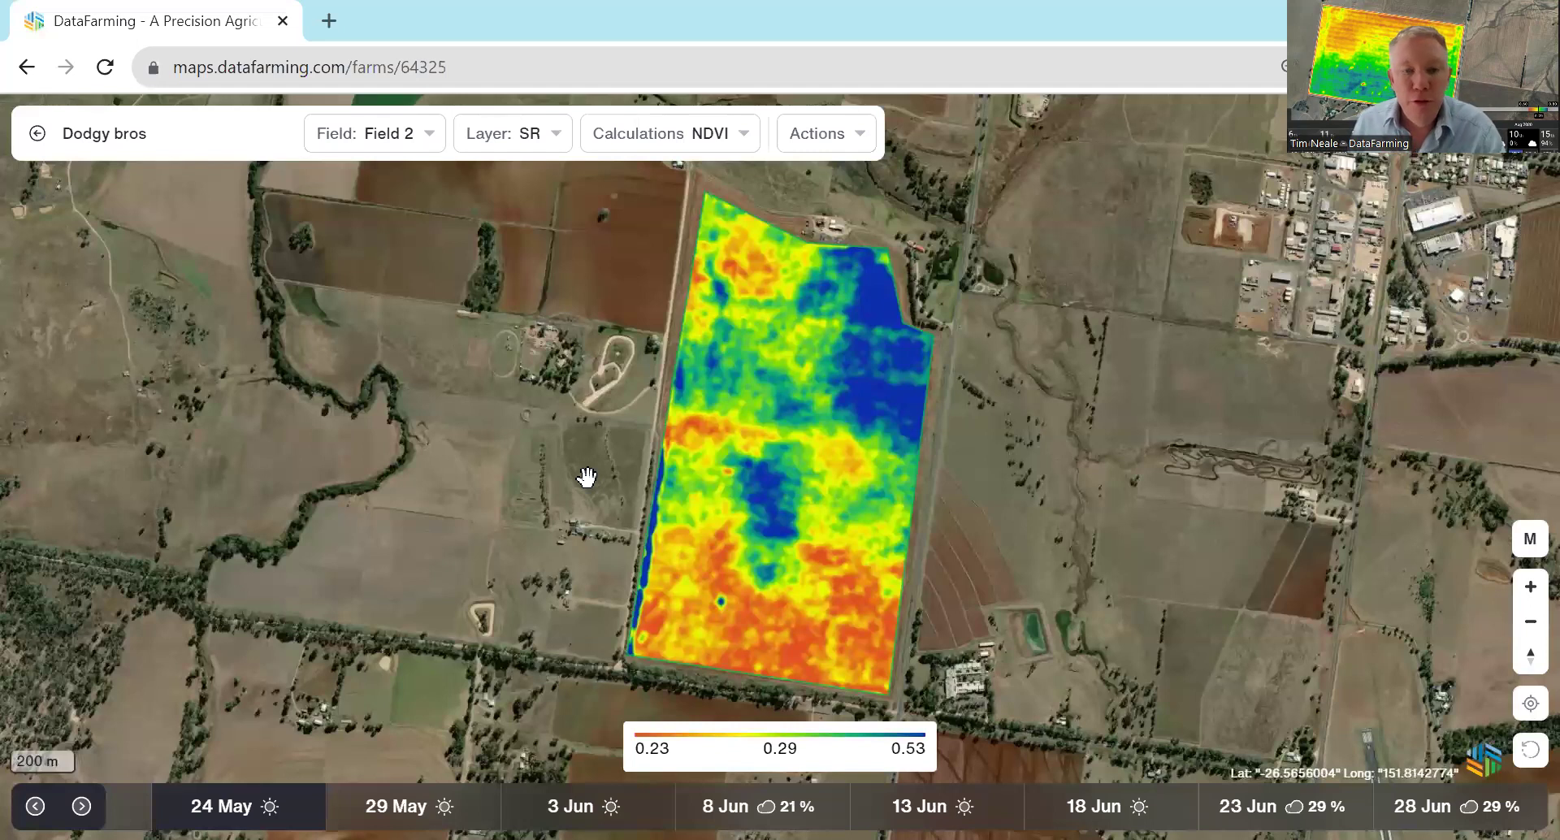
Step: Start Create Zones for Field 2 using NDVI, the May 24, 2023 image and 2 zones
left_click(822, 137)
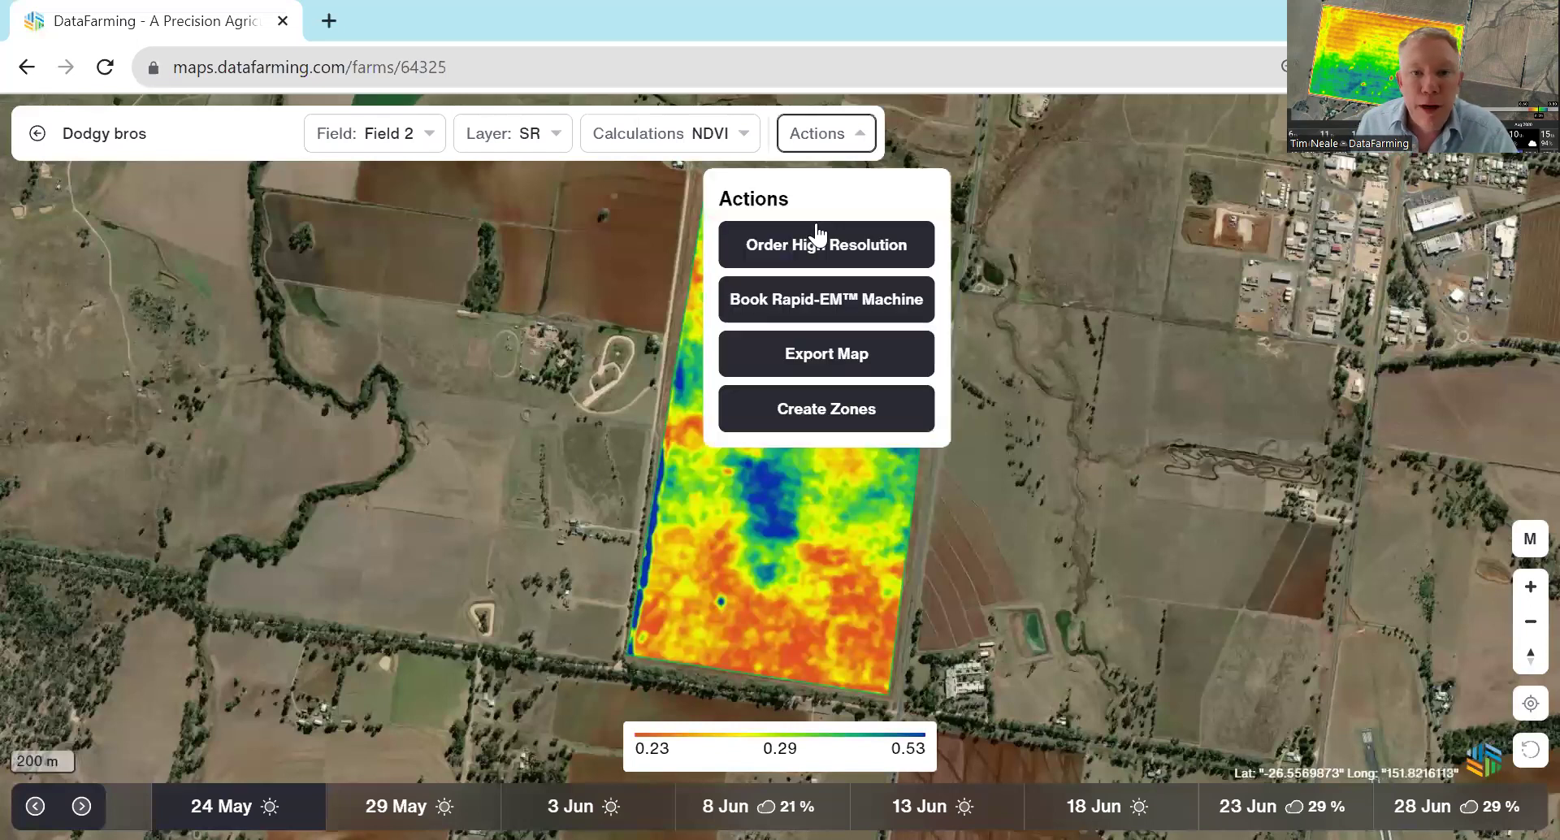
left_click(830, 415)
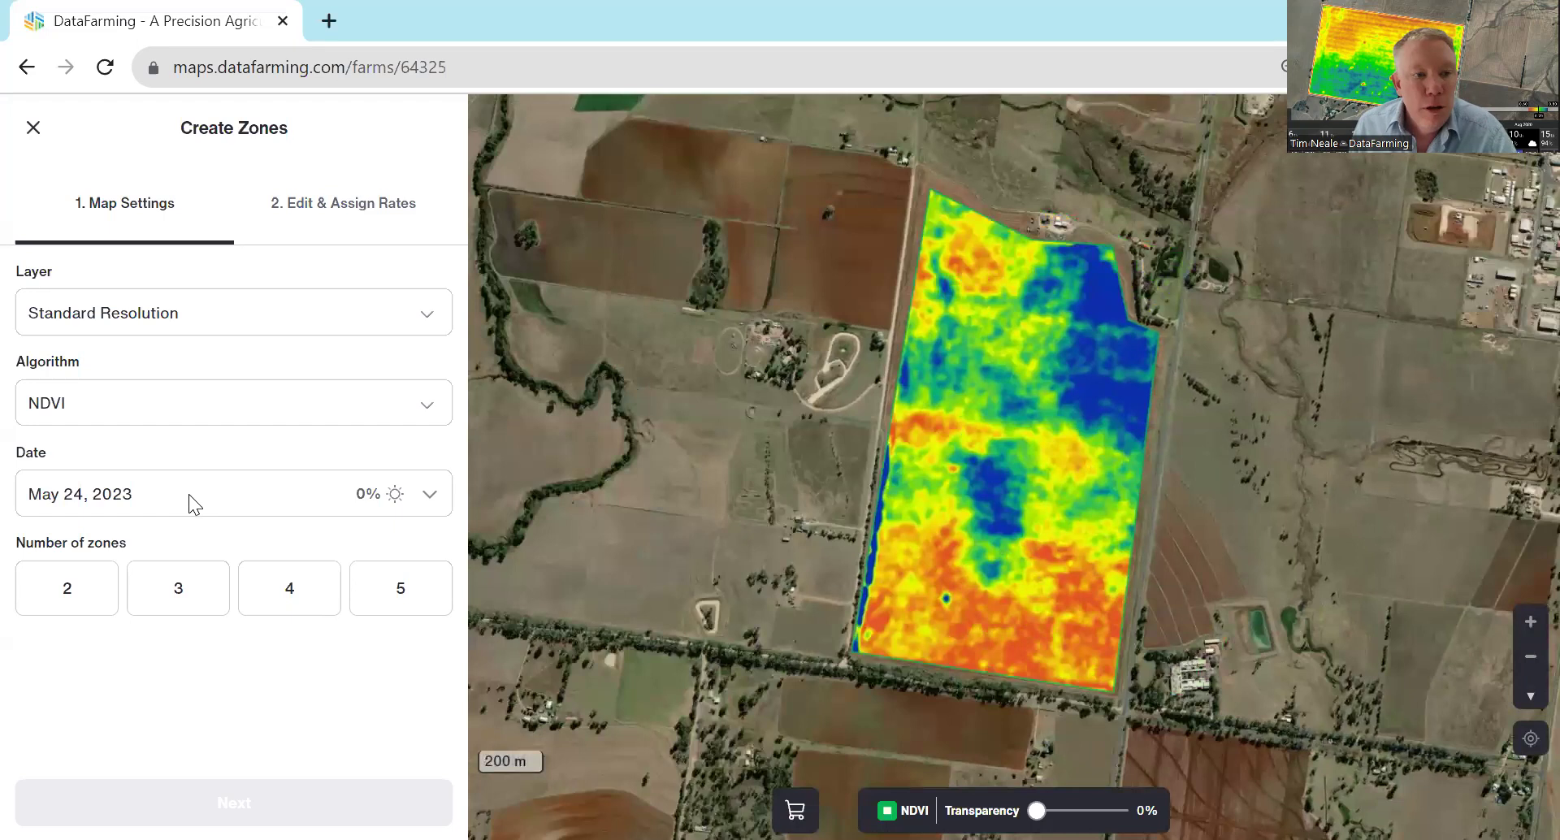
left_click(184, 408)
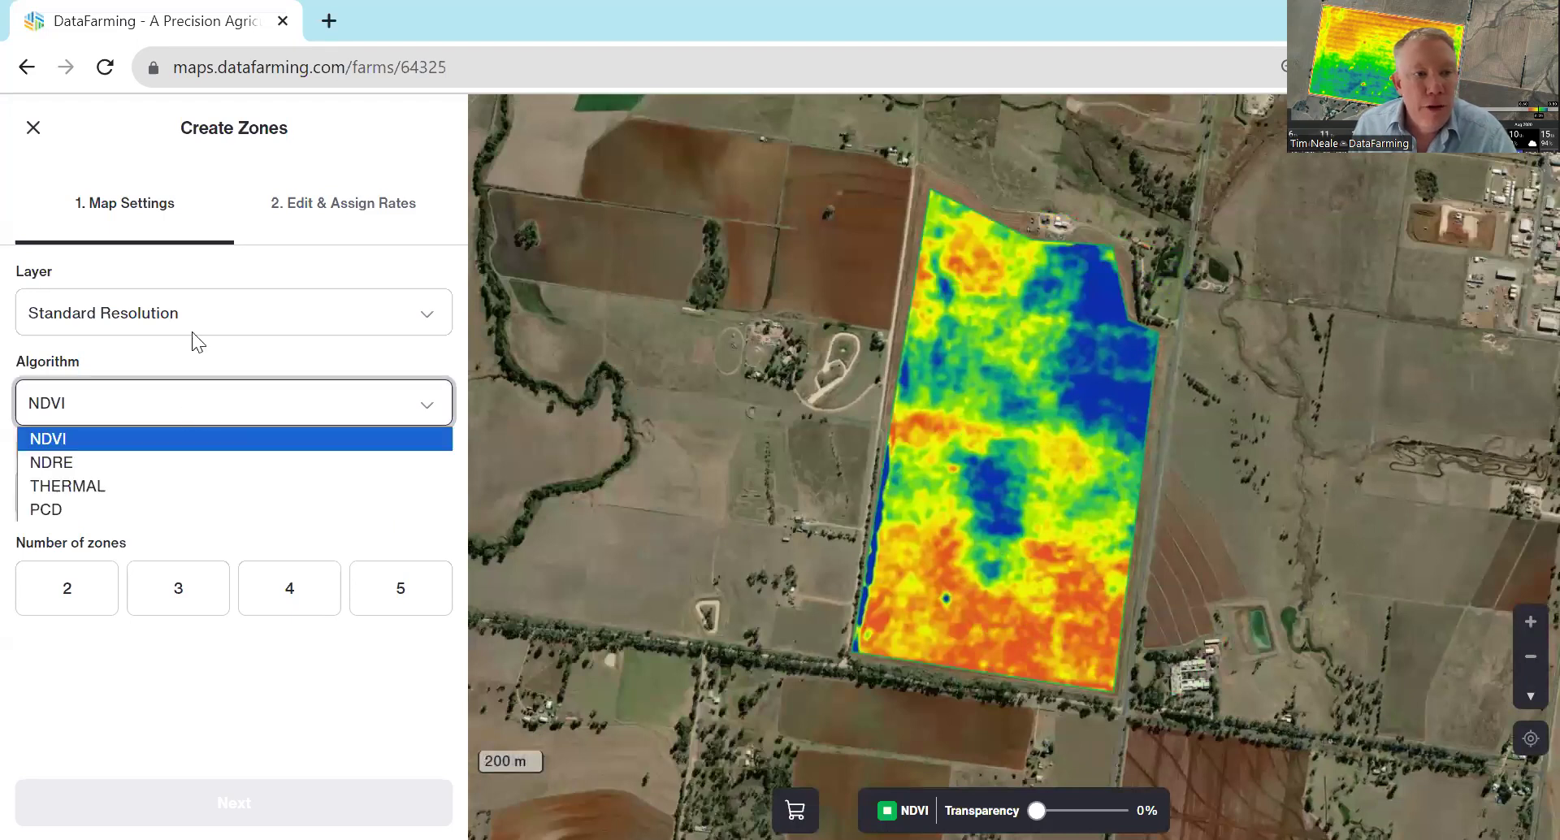
left_click(203, 439)
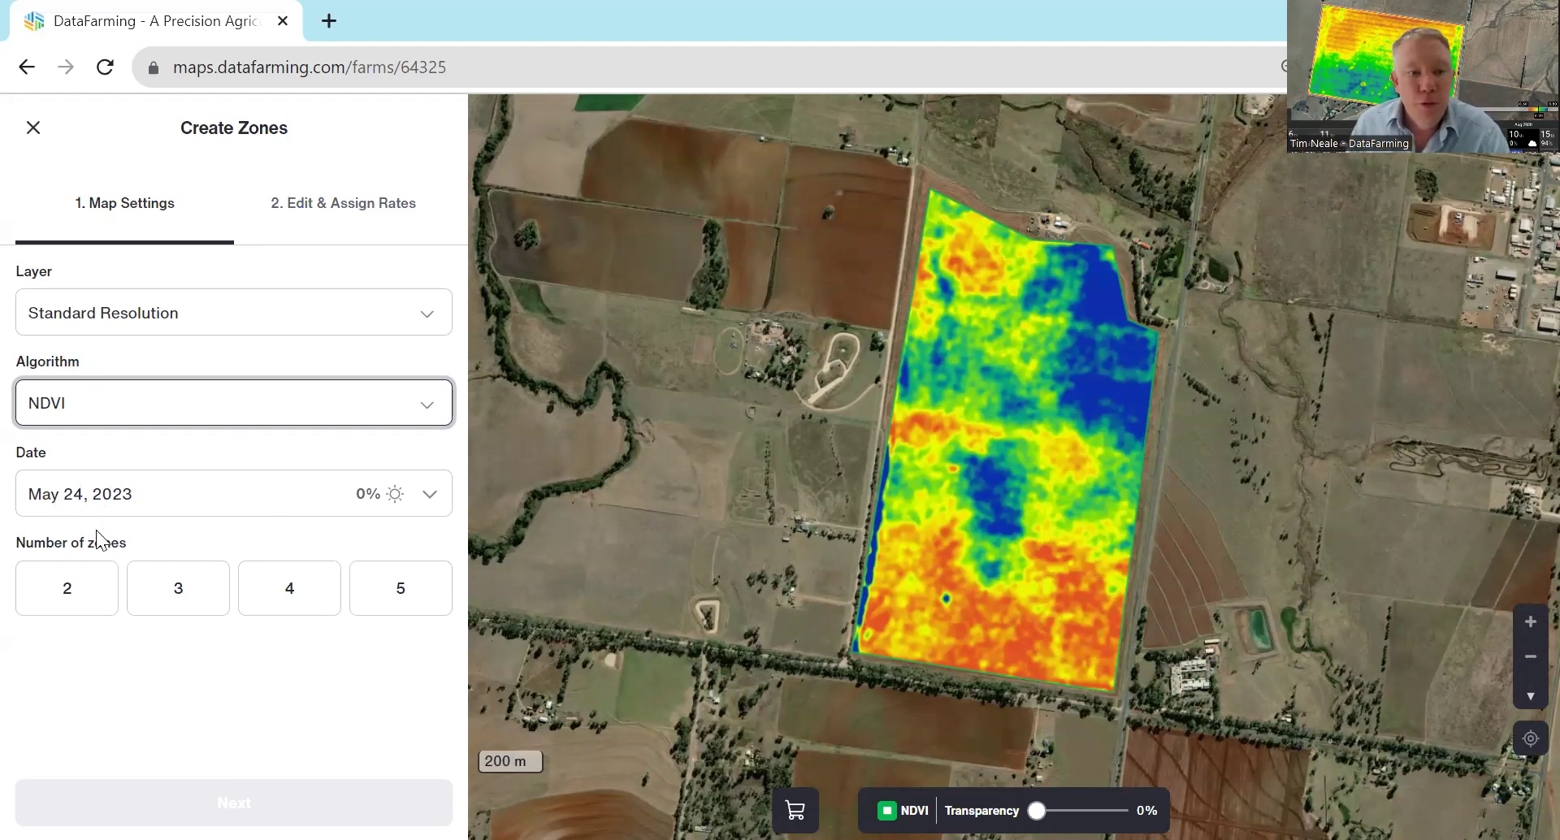
left_click(293, 492)
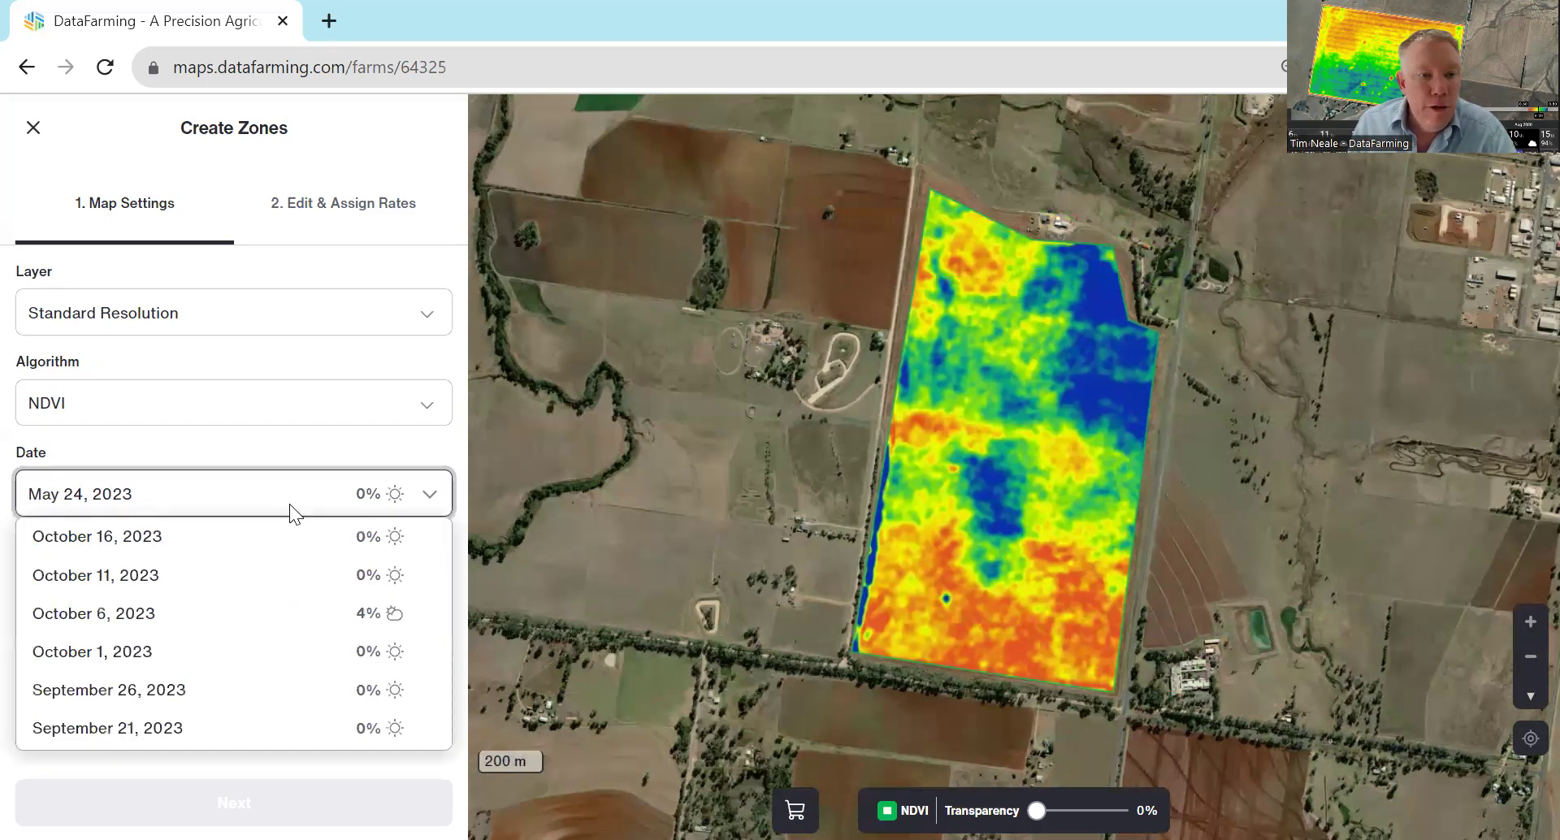
left_click(271, 489)
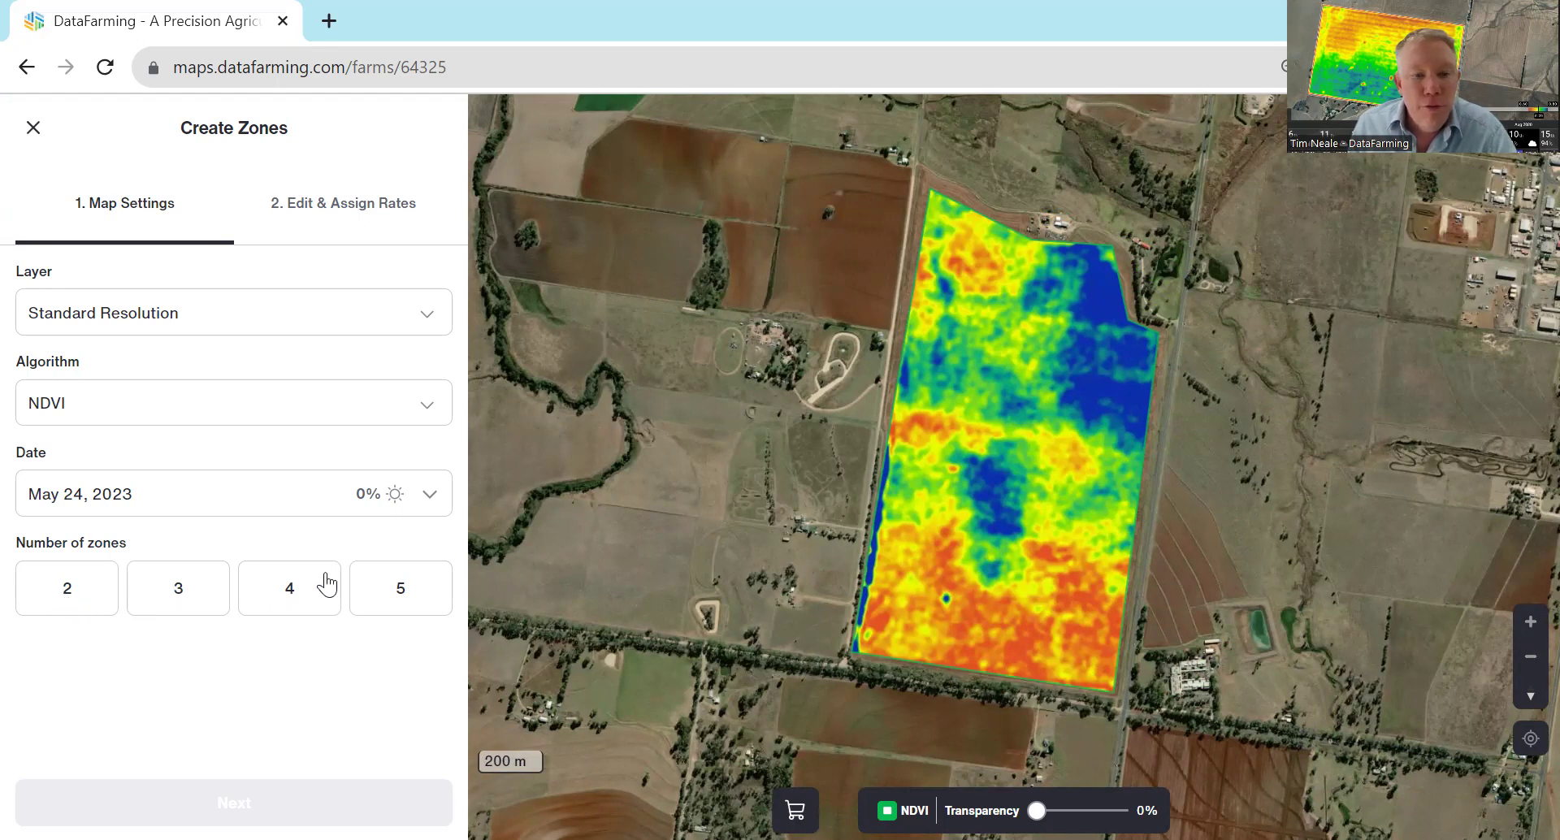
left_click(68, 600)
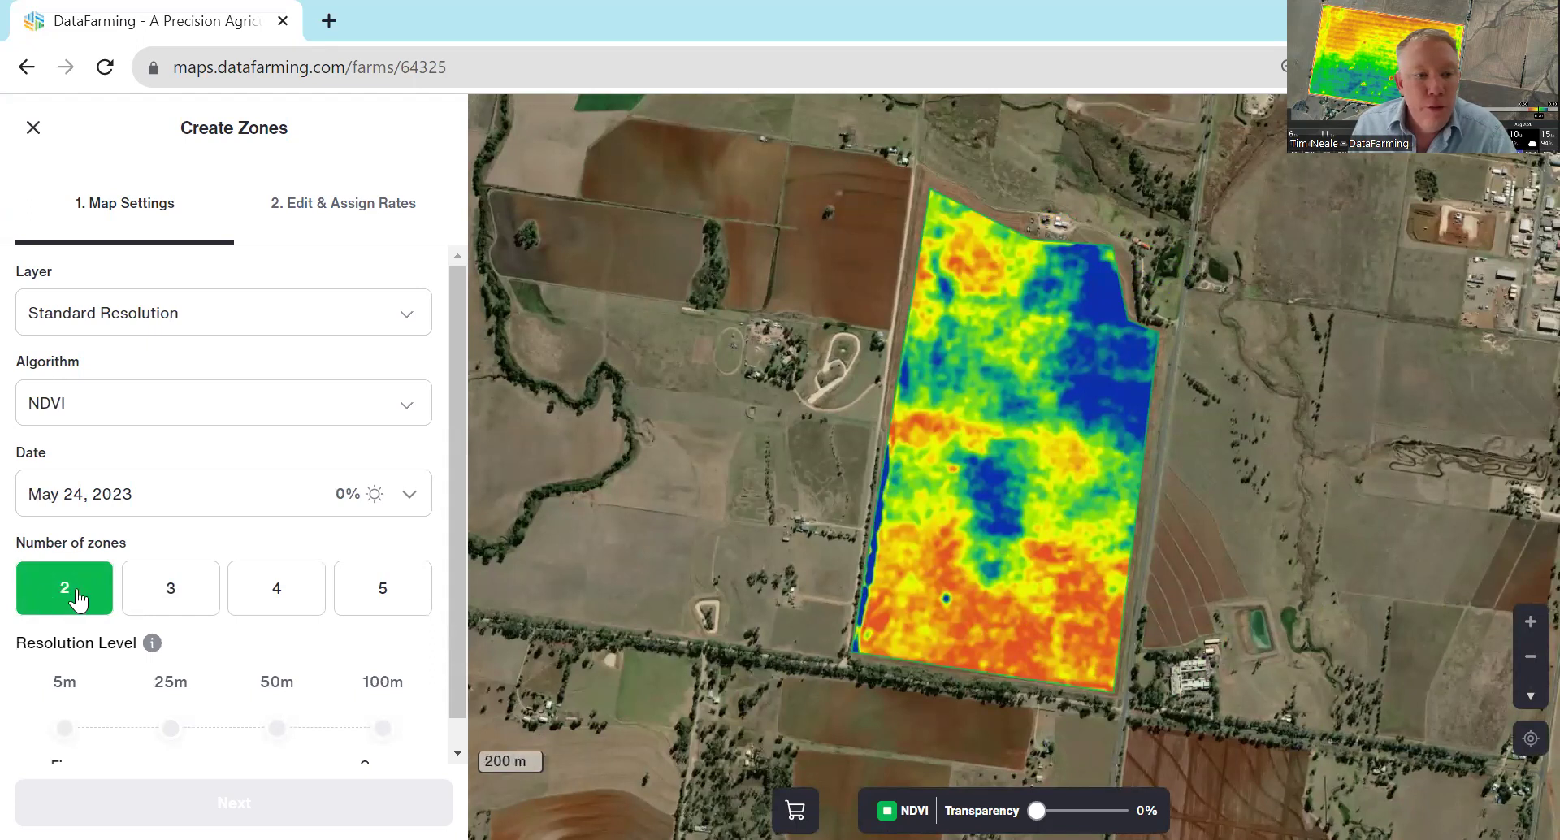
Step: Set the zone resolution to 5m and switch the map to 3 zones
scroll(145, 617, "down", 1)
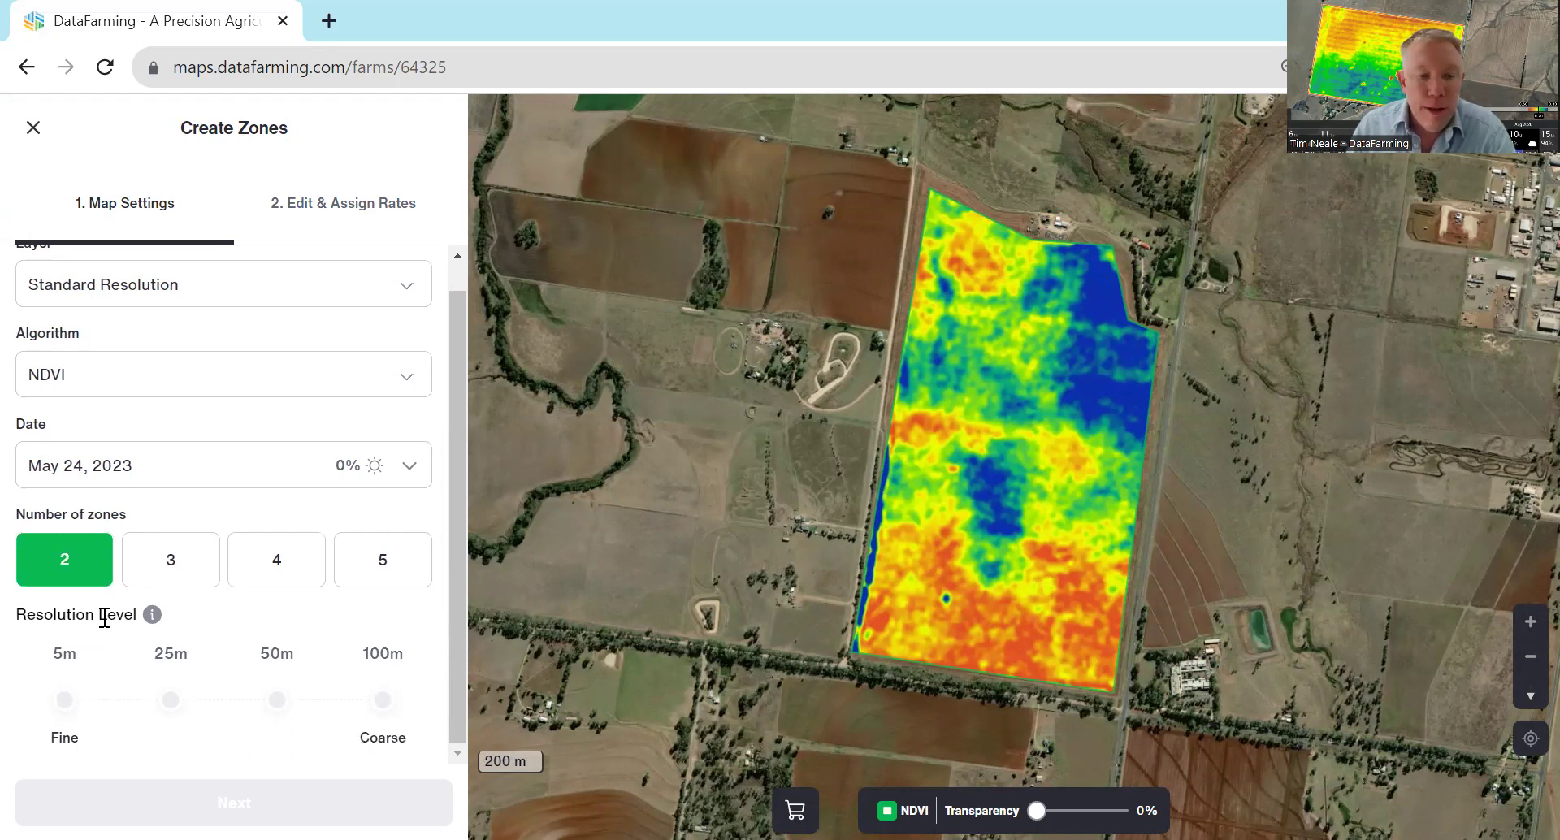
left_click(64, 700)
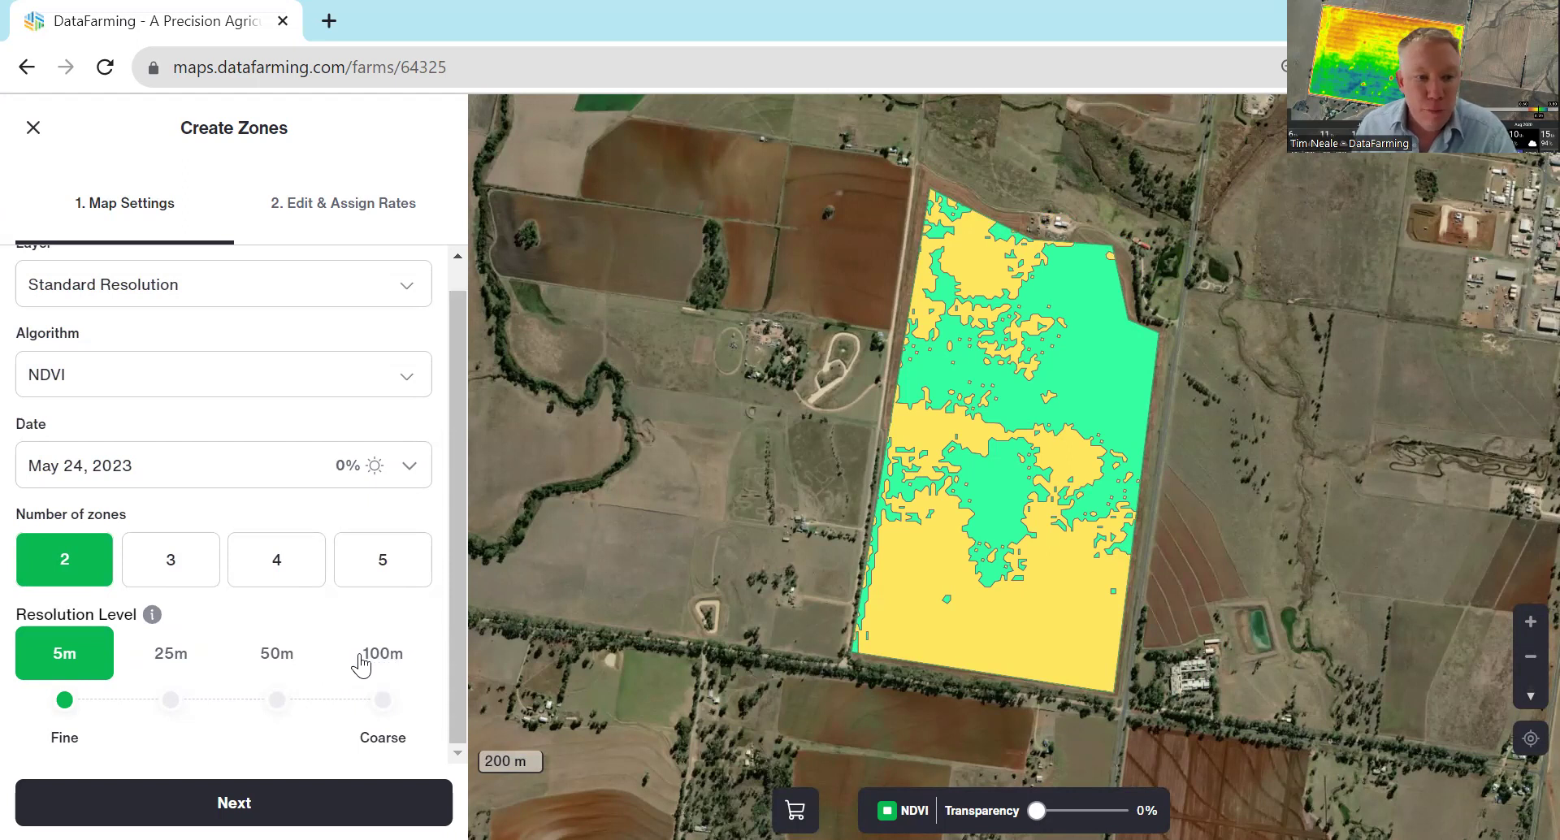
left_click(152, 569)
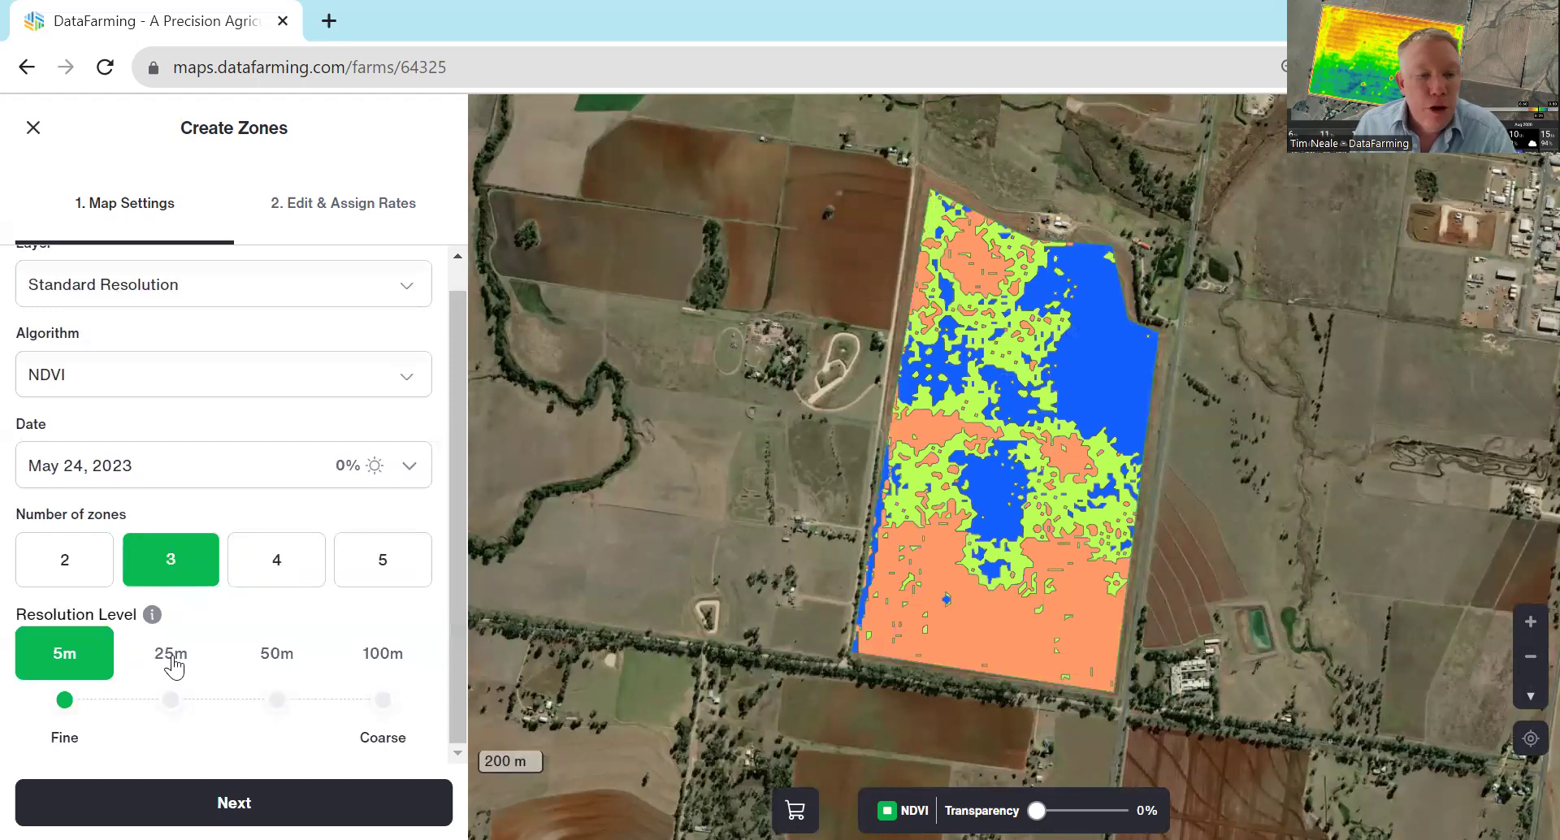
Step: Try 50m then settle on 25m resolution with 5 zones, then move to Edit & Assign Rates
left_click(274, 700)
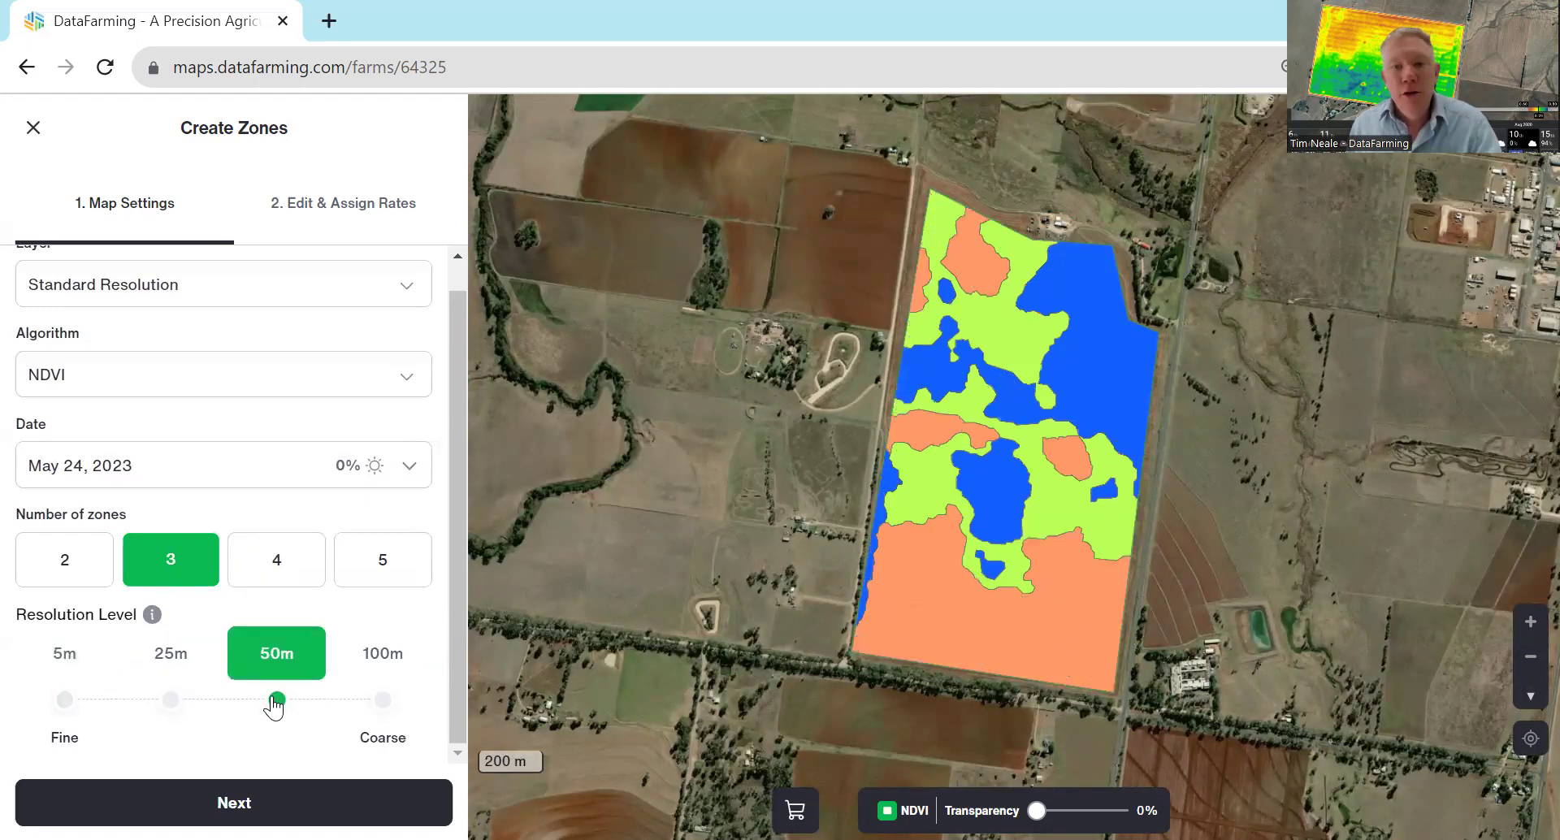
left_click(169, 699)
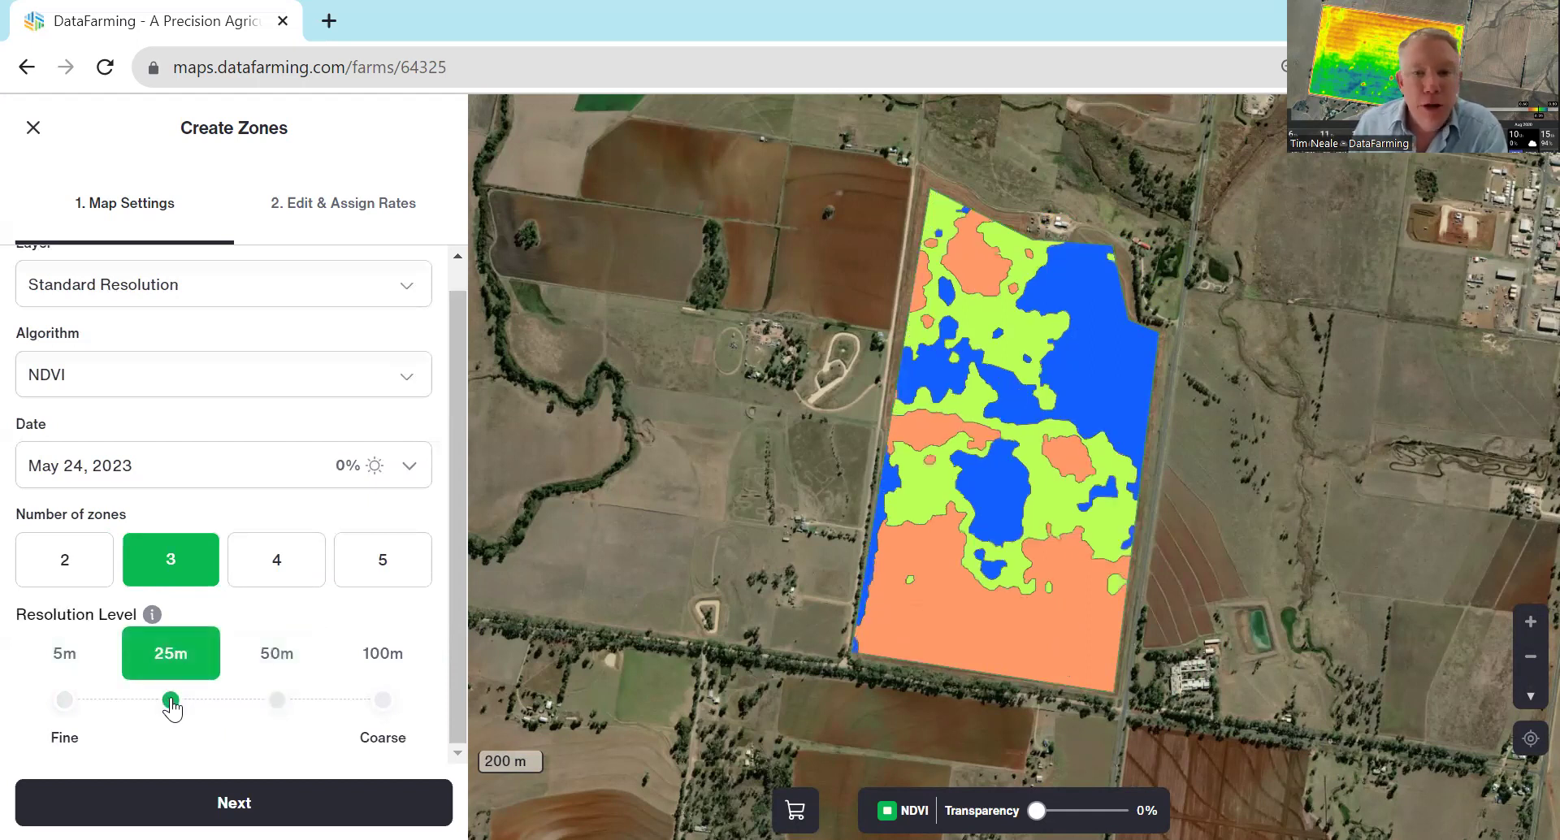
left_click(264, 558)
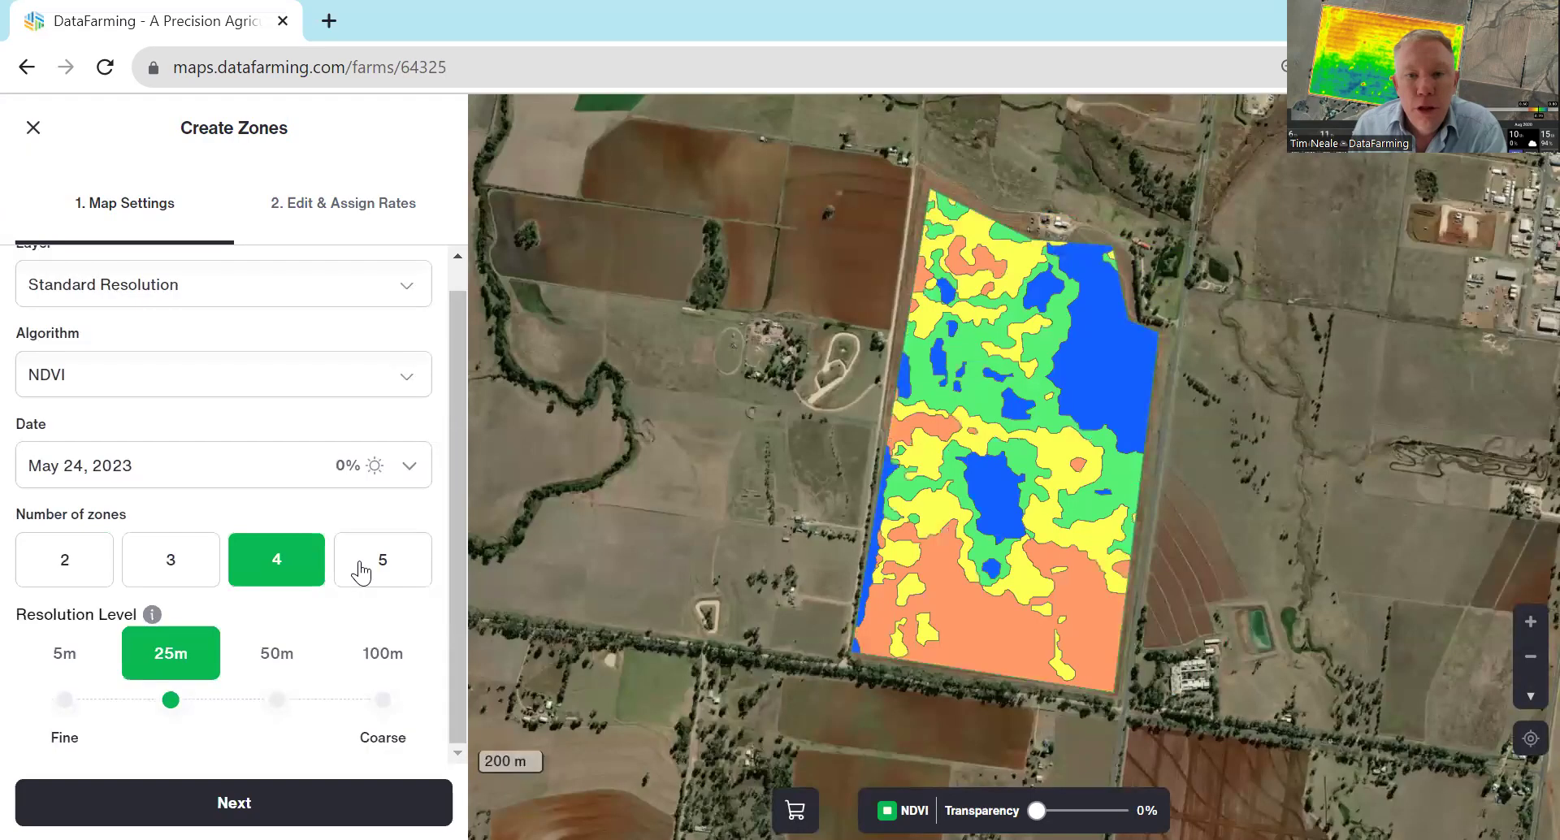
left_click(405, 567)
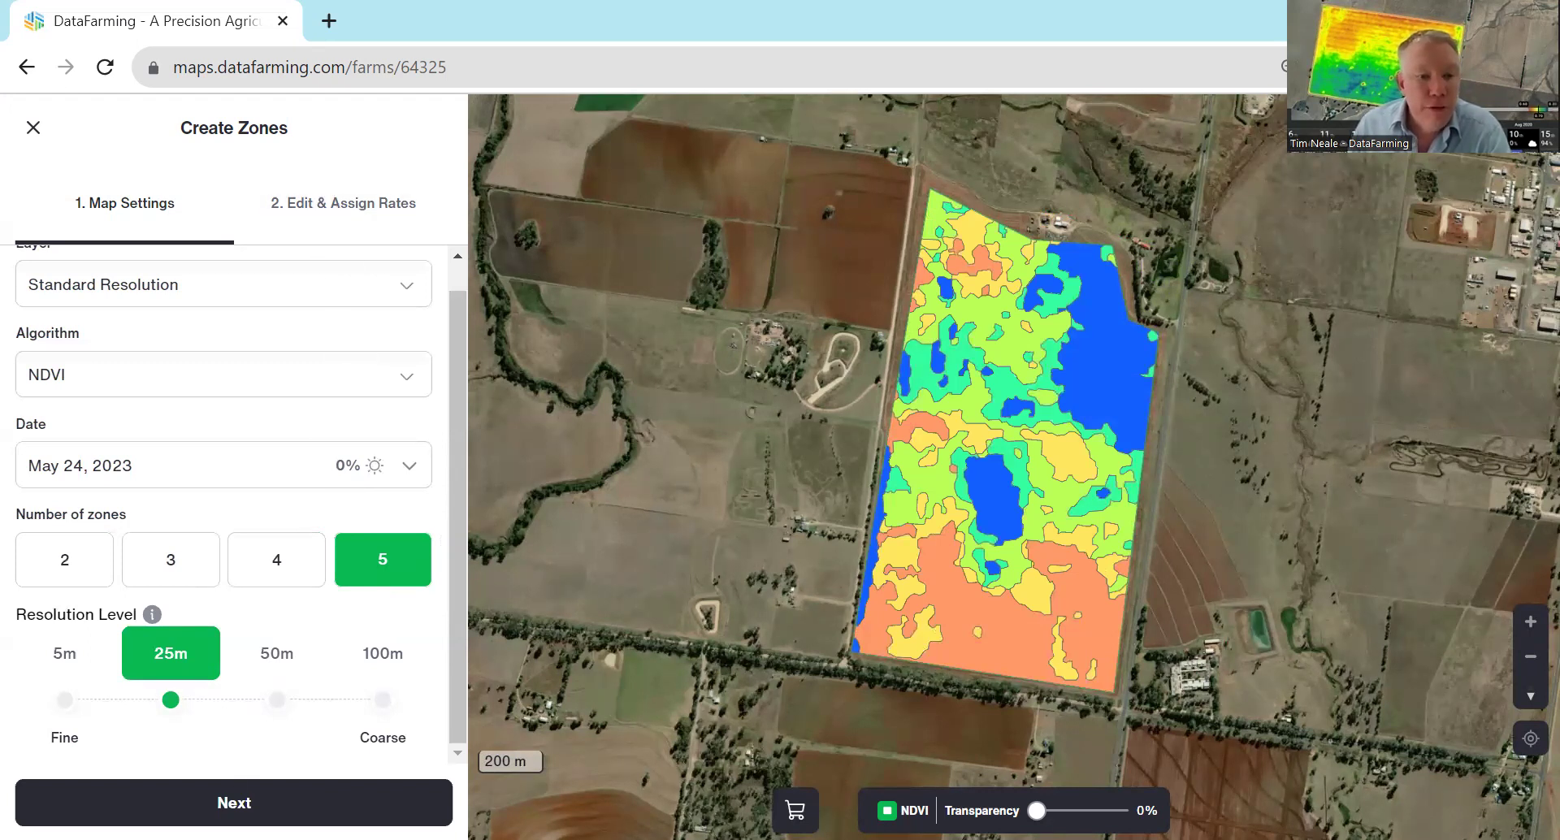
left_click(312, 209)
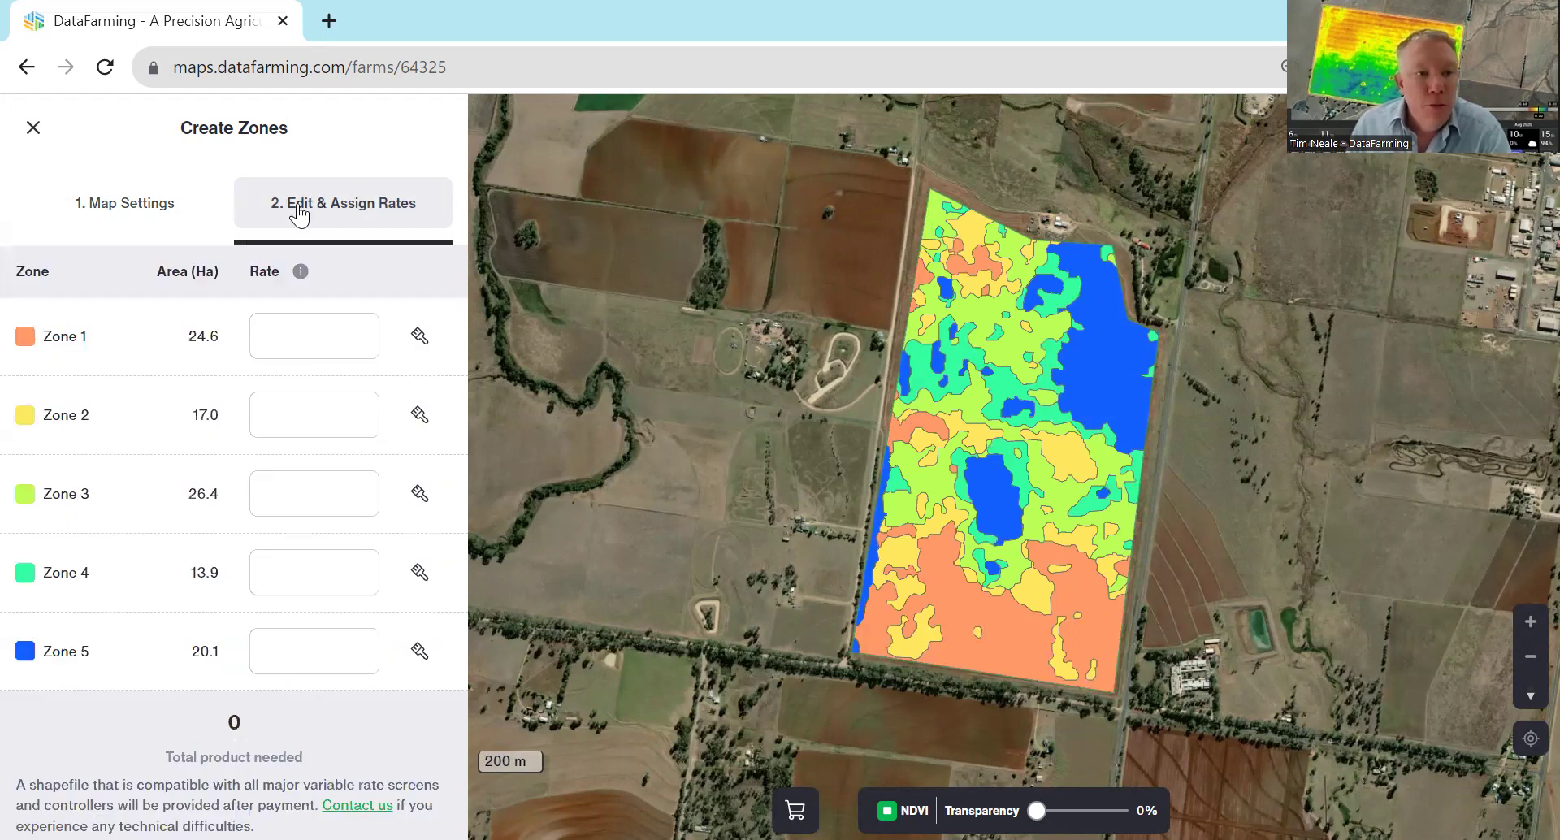
Step: Enter rates 100, 125, 150, 175 and 200 for Zones 1 to 5
left_click(288, 341)
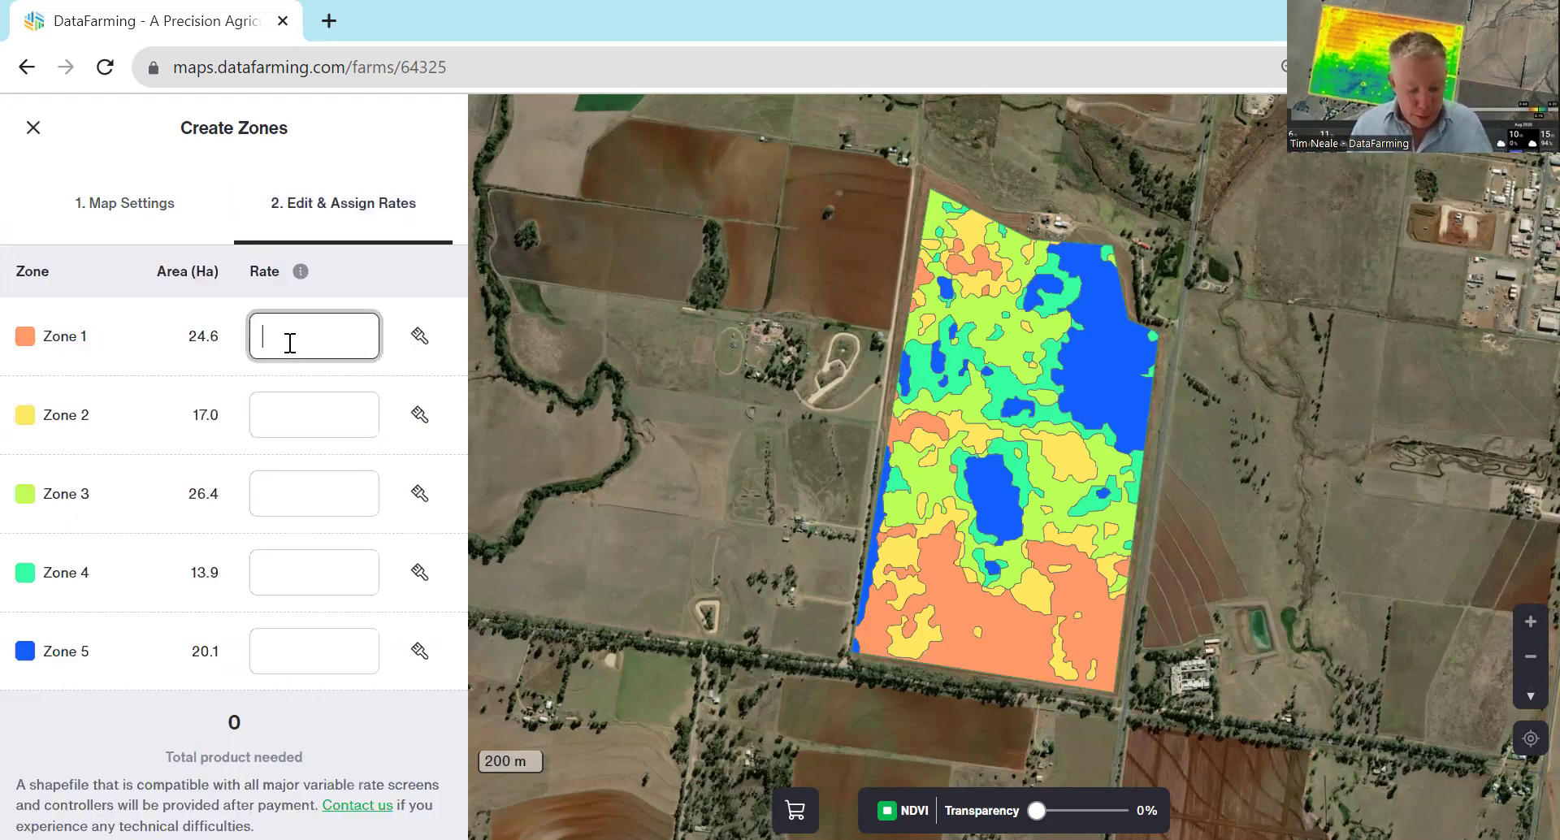
type("100")
left_click(291, 409)
type("125")
left_click(290, 483)
type("150")
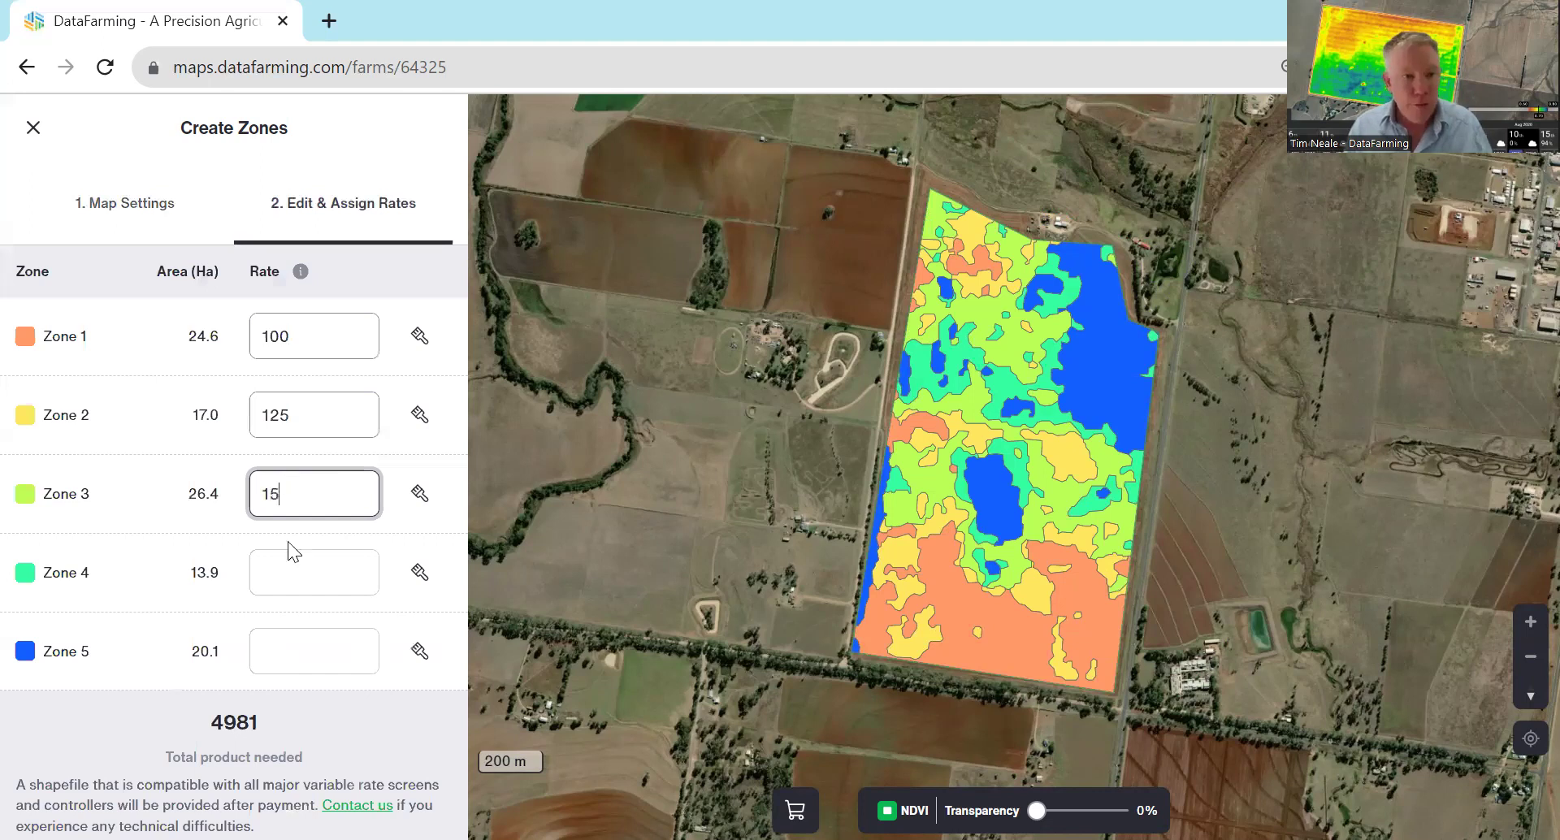
left_click(294, 576)
type("175")
left_click(293, 658)
type("2")
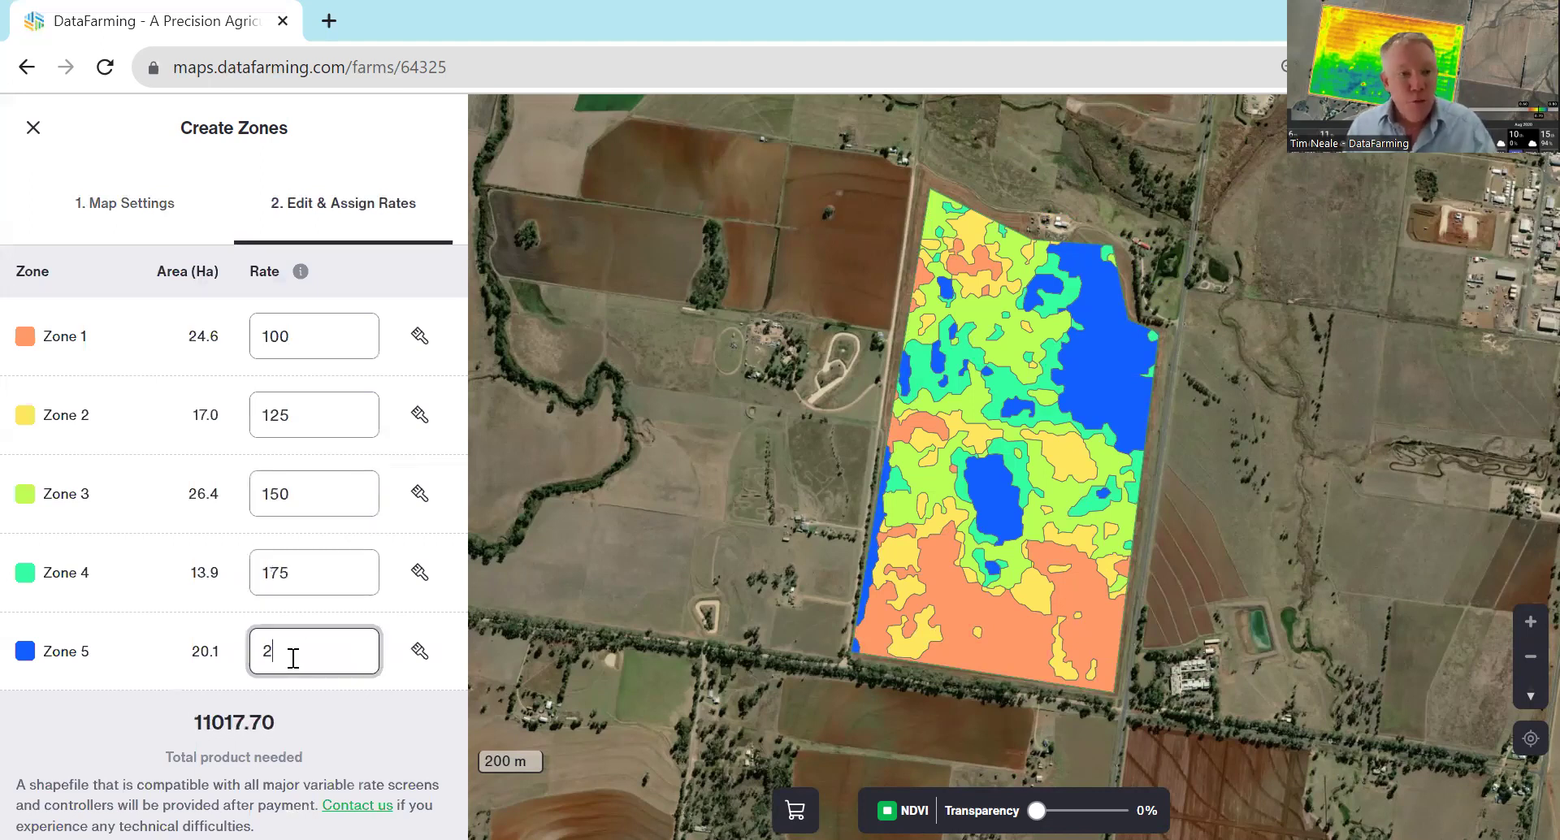
type("00")
left_click(312, 340)
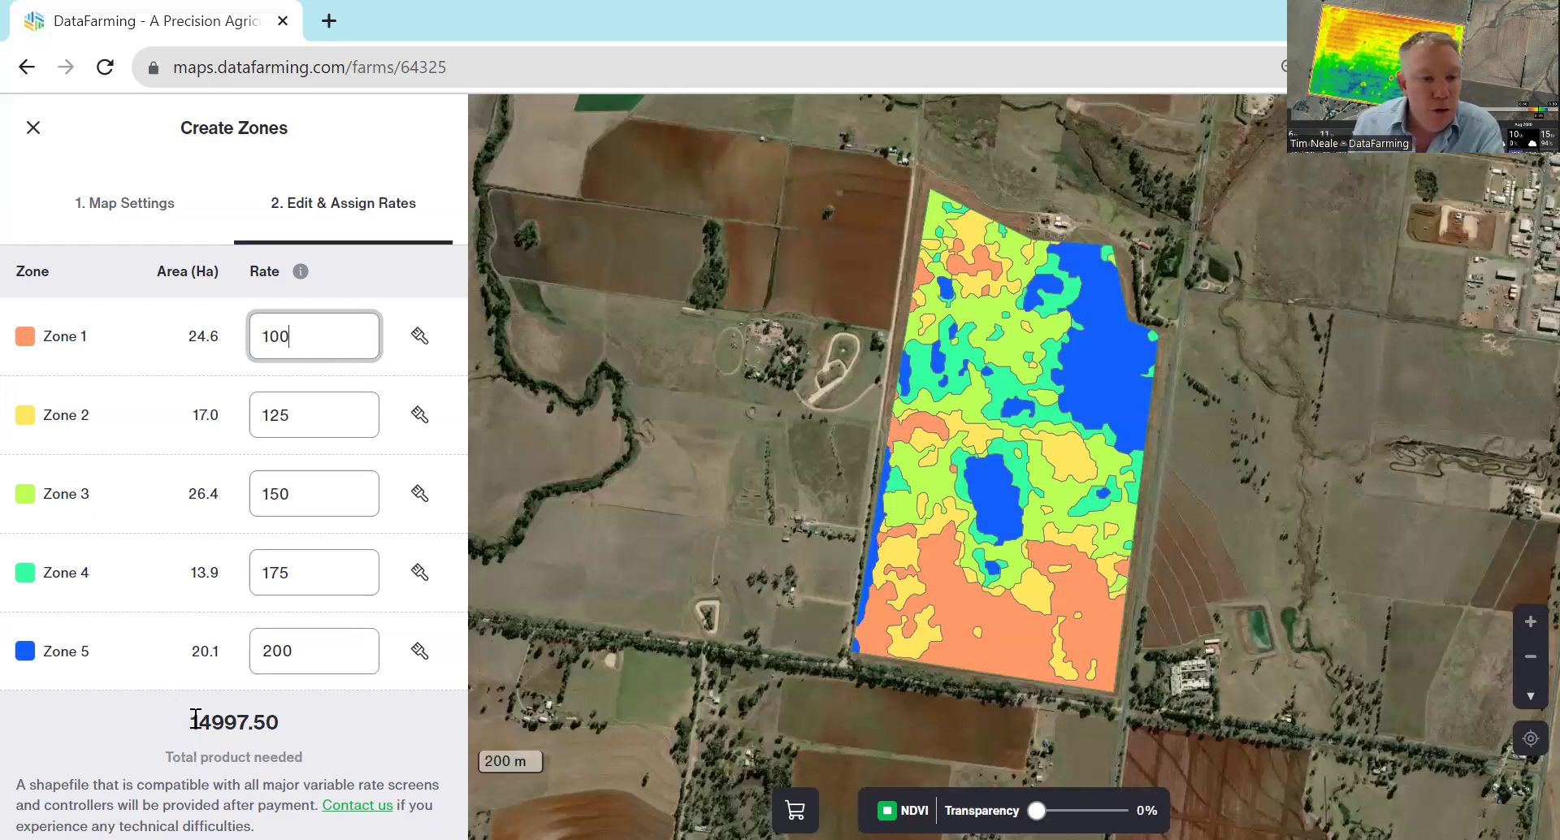
Step: Return to Map Settings and fade the zones to view NDVI, then restore 0% transparency
left_click_drag(189, 722, 280, 722)
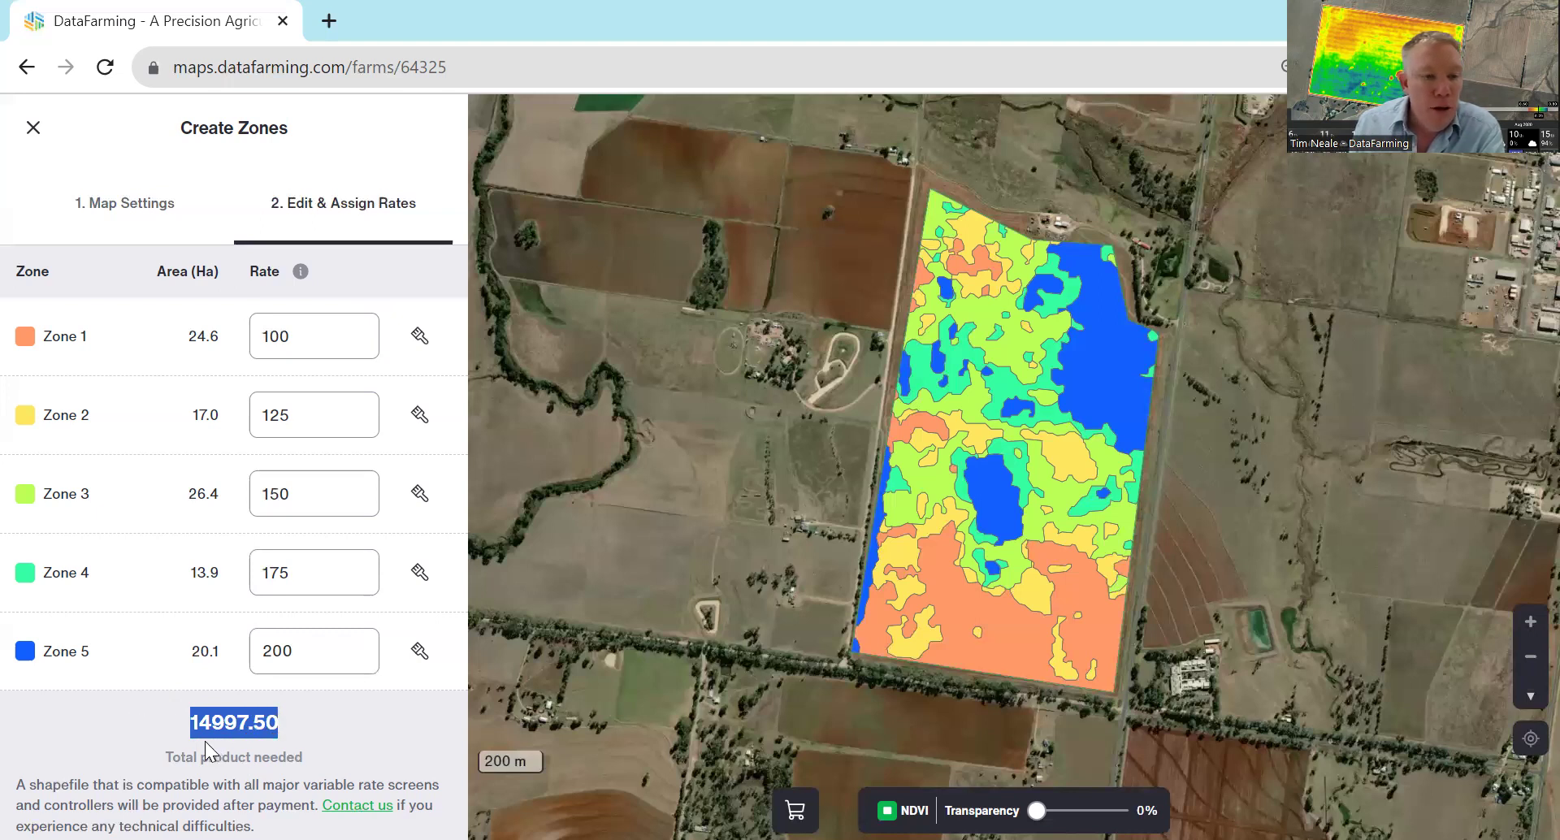
left_click(343, 728)
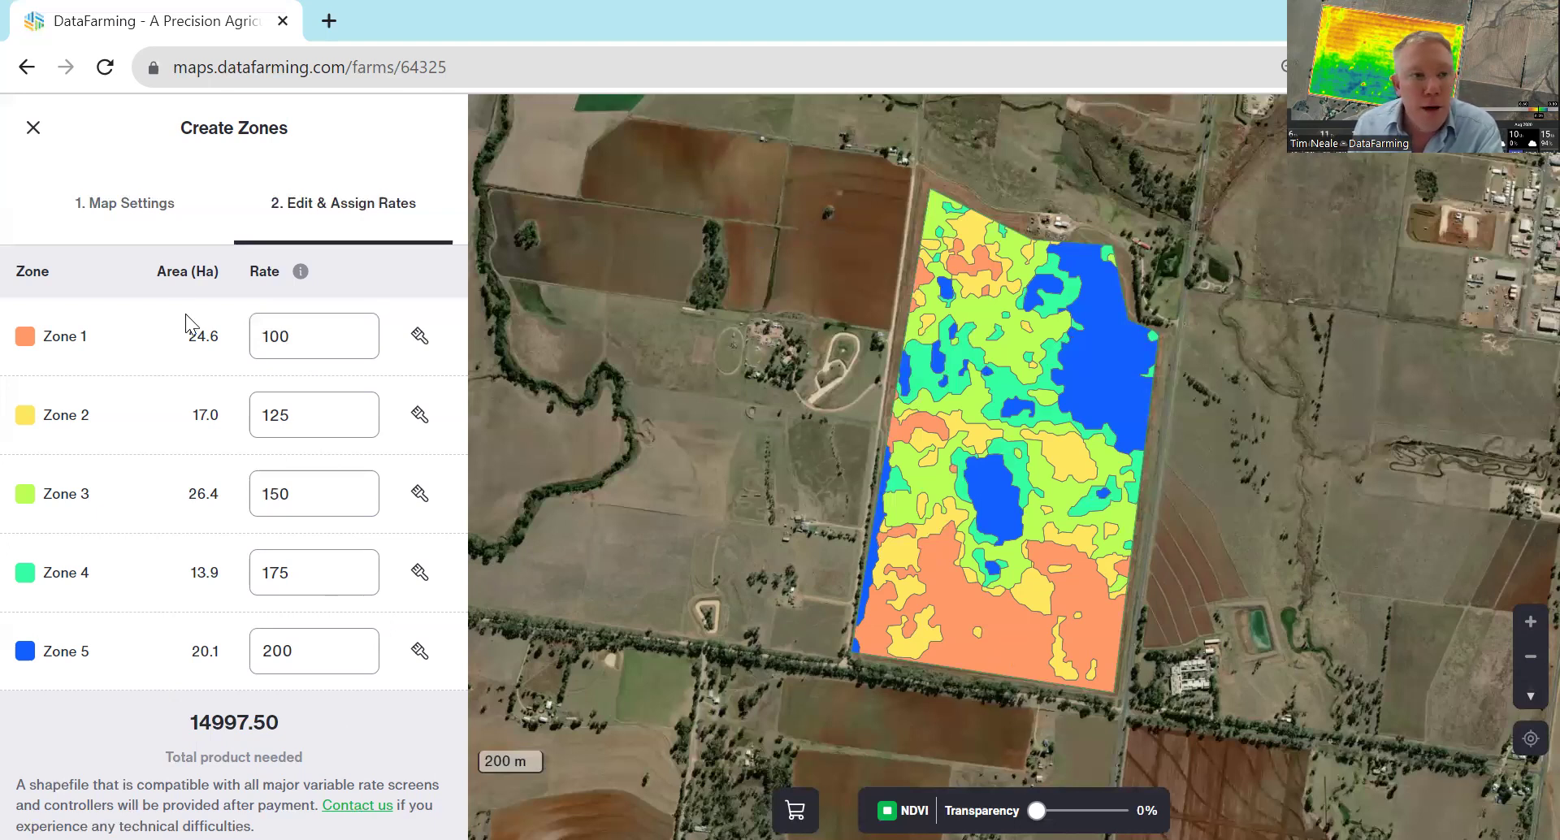
left_click(150, 211)
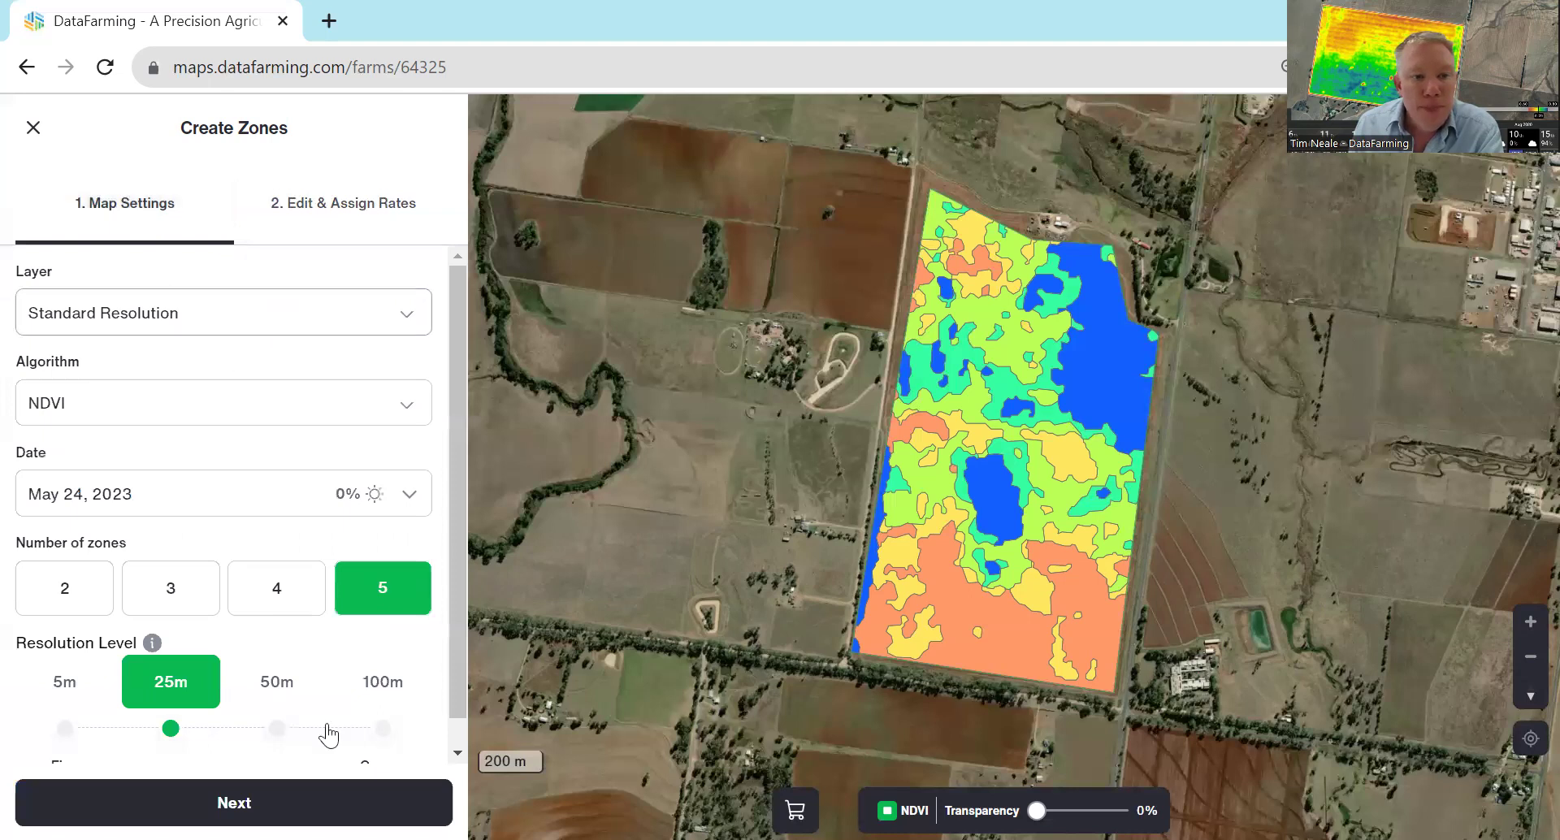
left_click_drag(1036, 810, 1105, 810)
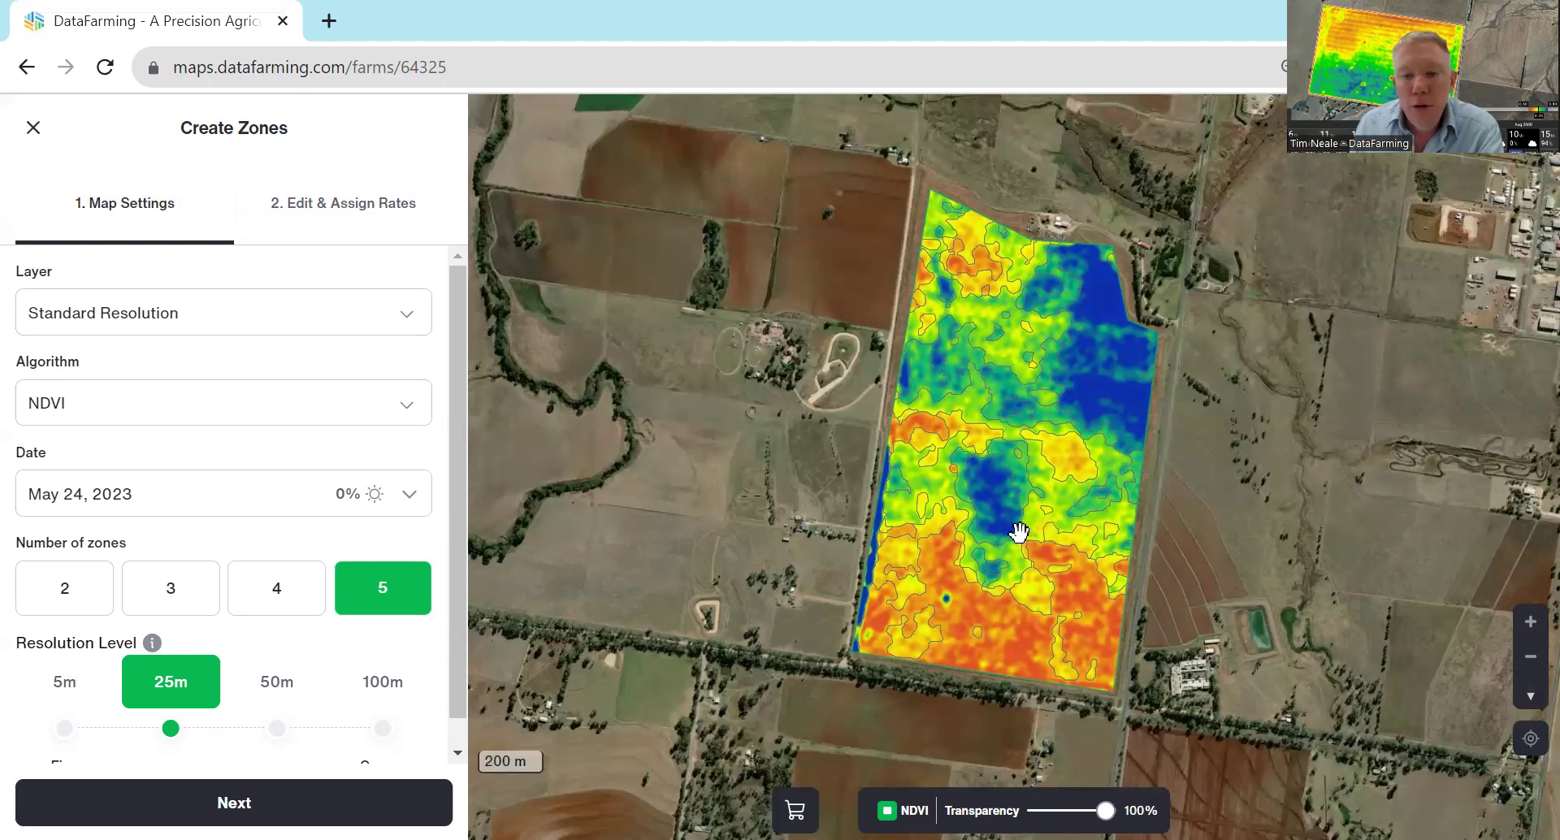
left_click_drag(1106, 810, 1033, 810)
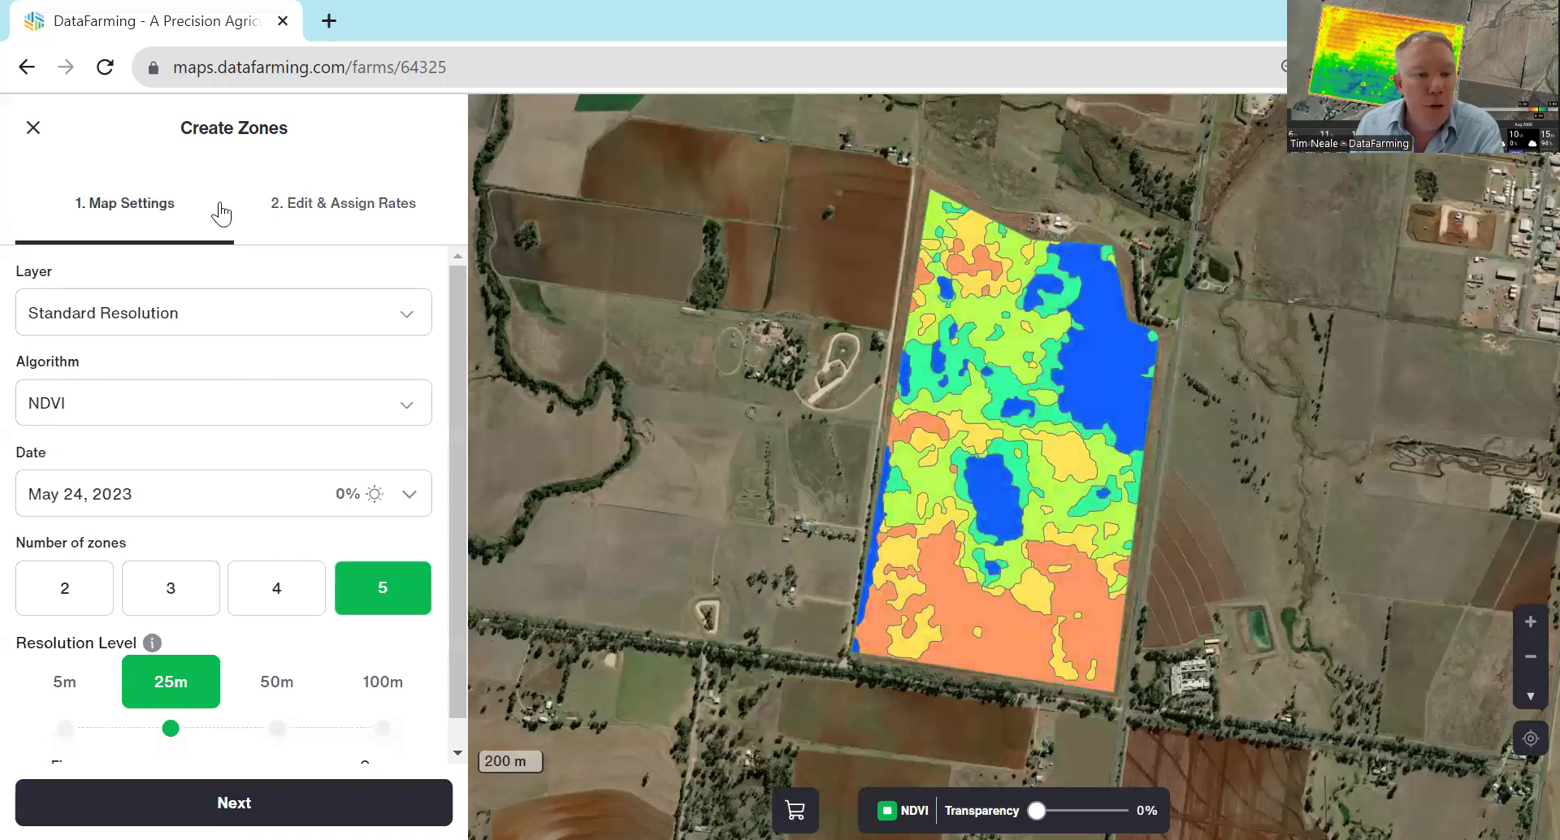
Step: Go back to the Edit & Assign Rates table and zoom into the field map
left_click(306, 222)
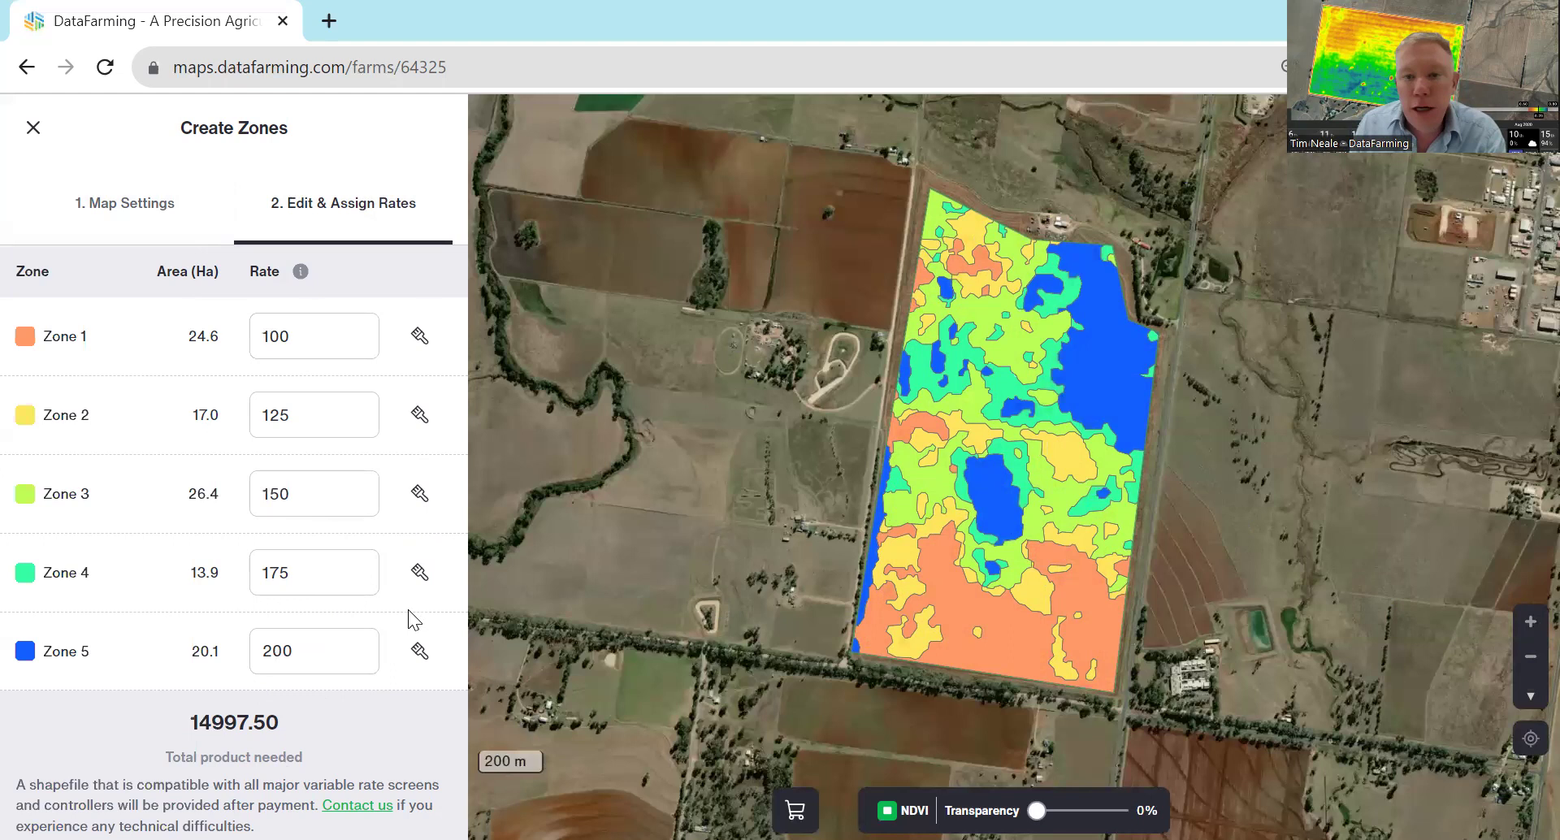
scroll(1144, 452, "up", 1)
scroll(1144, 452, "up", 2)
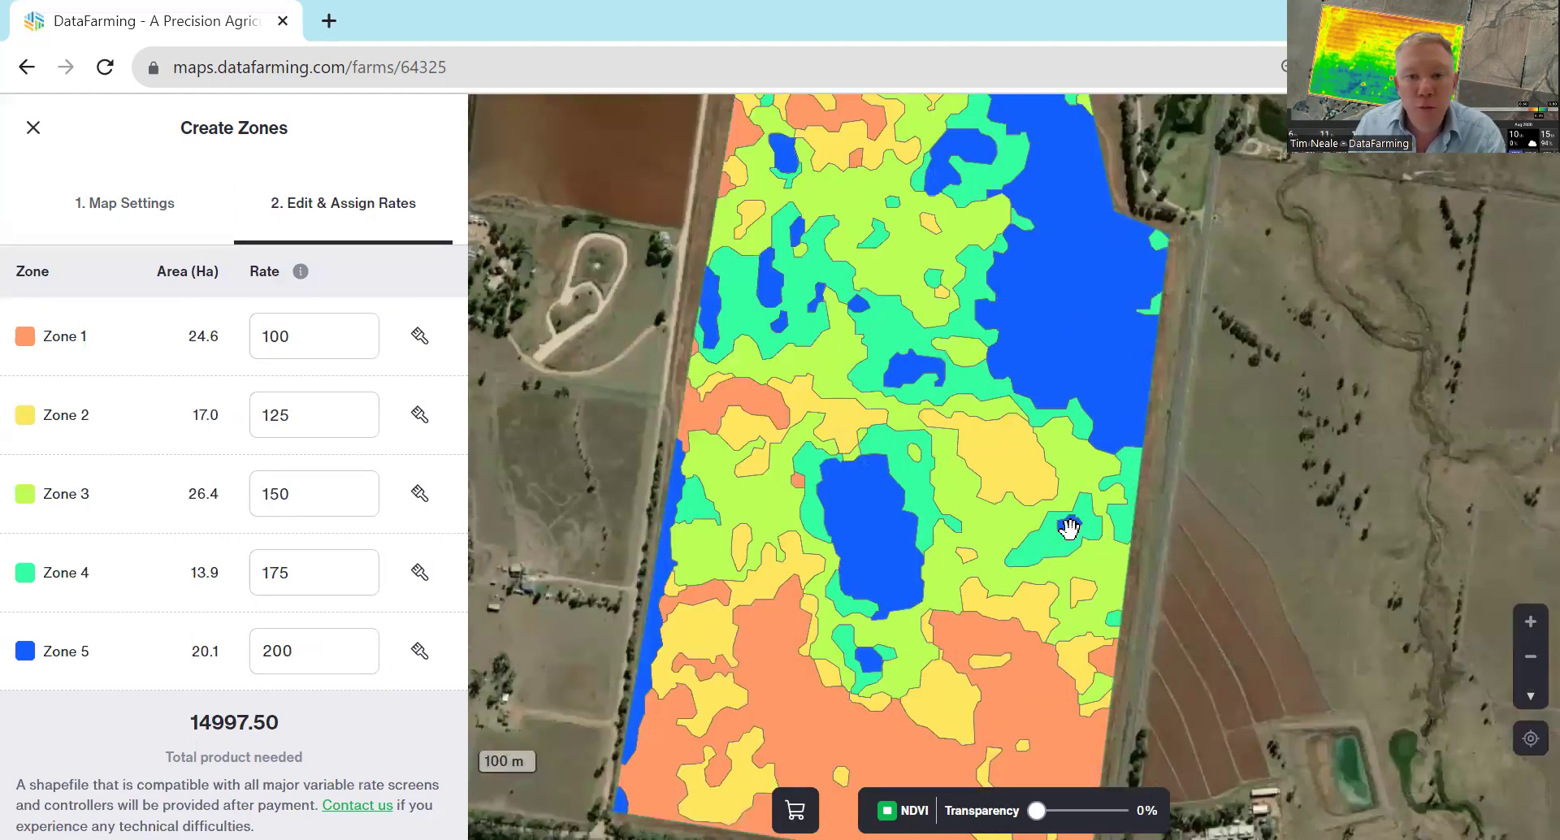
scroll(1069, 532, "up", 1)
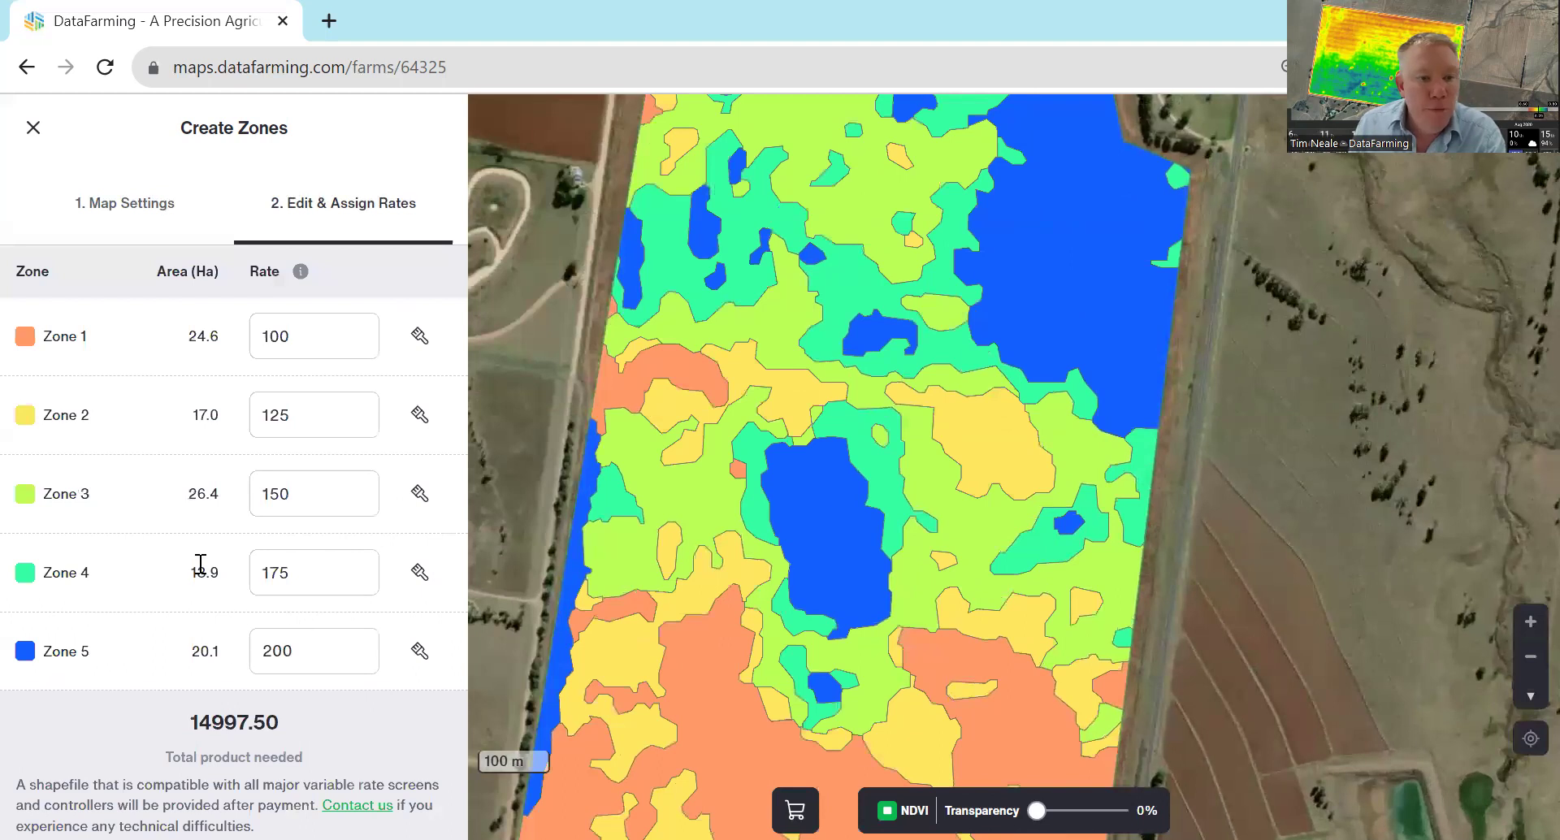
Step: Repaint the blue patches across the field as Zone 4
left_click(419, 576)
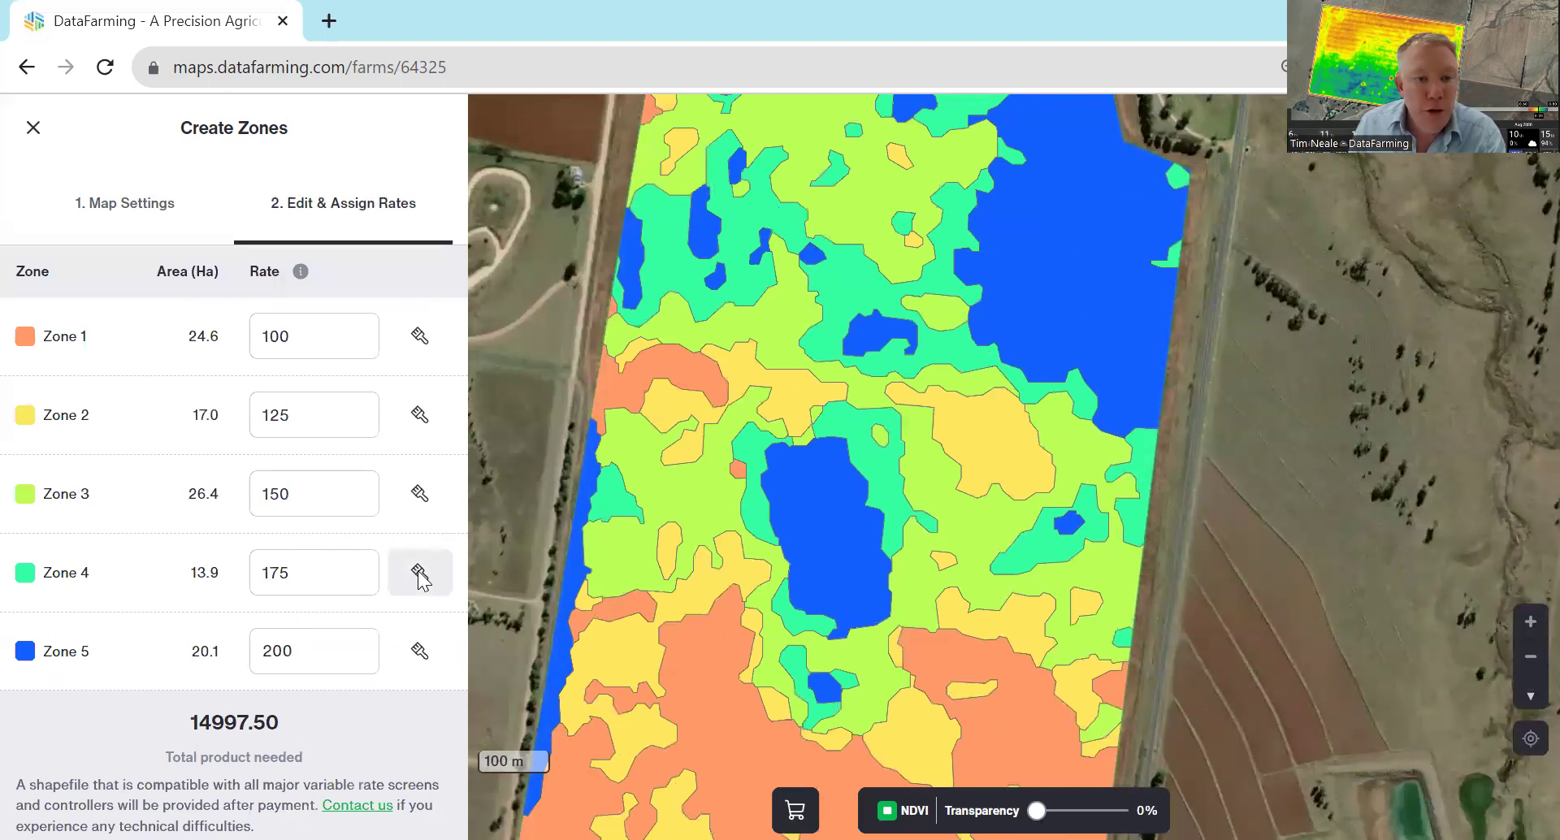
left_click(1069, 527)
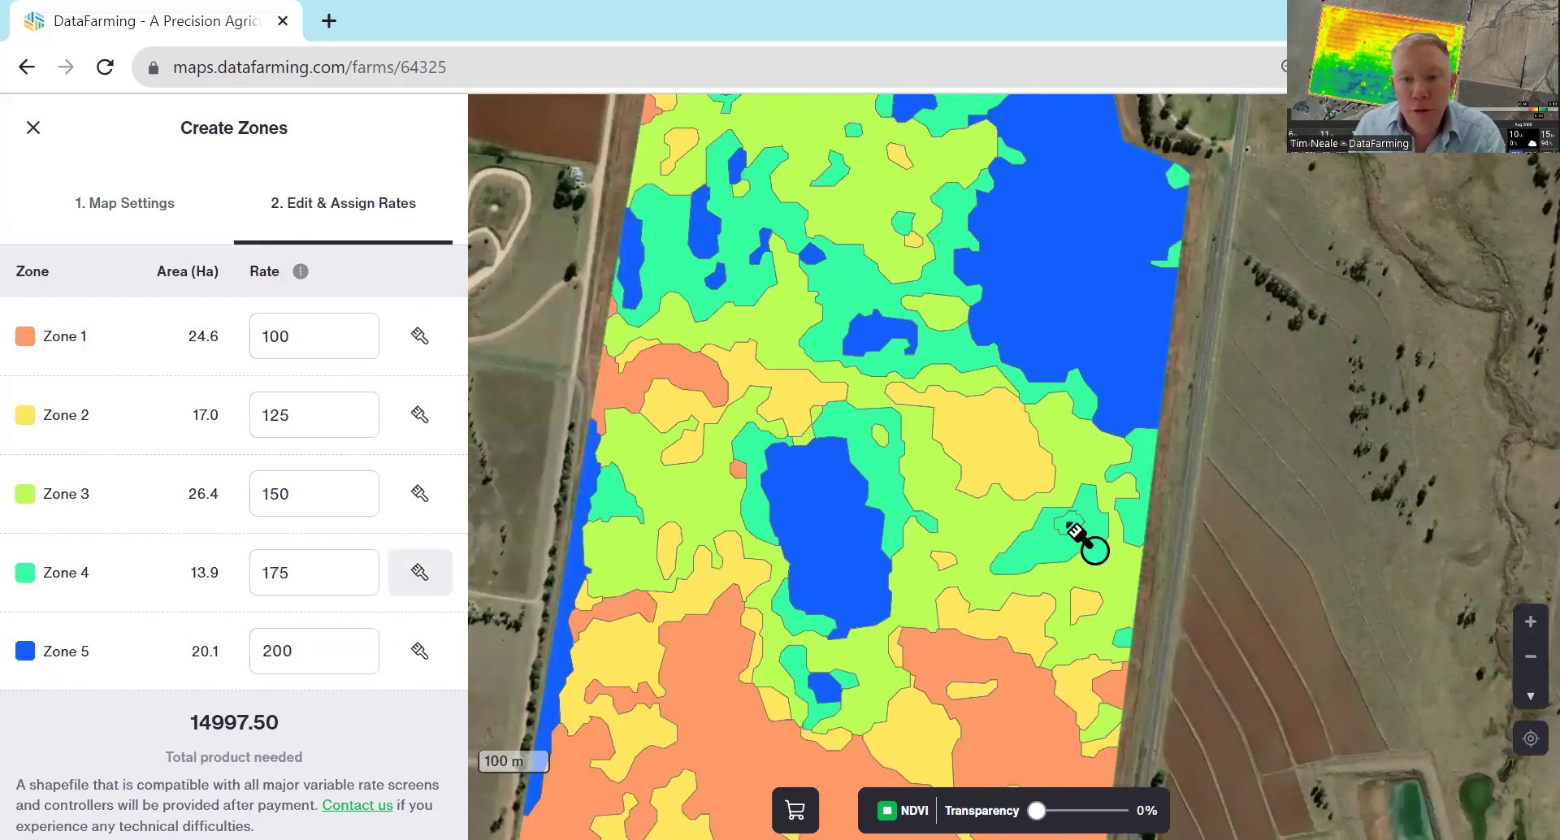
left_click(866, 331)
left_click(811, 258)
left_click(711, 240)
left_click(721, 282)
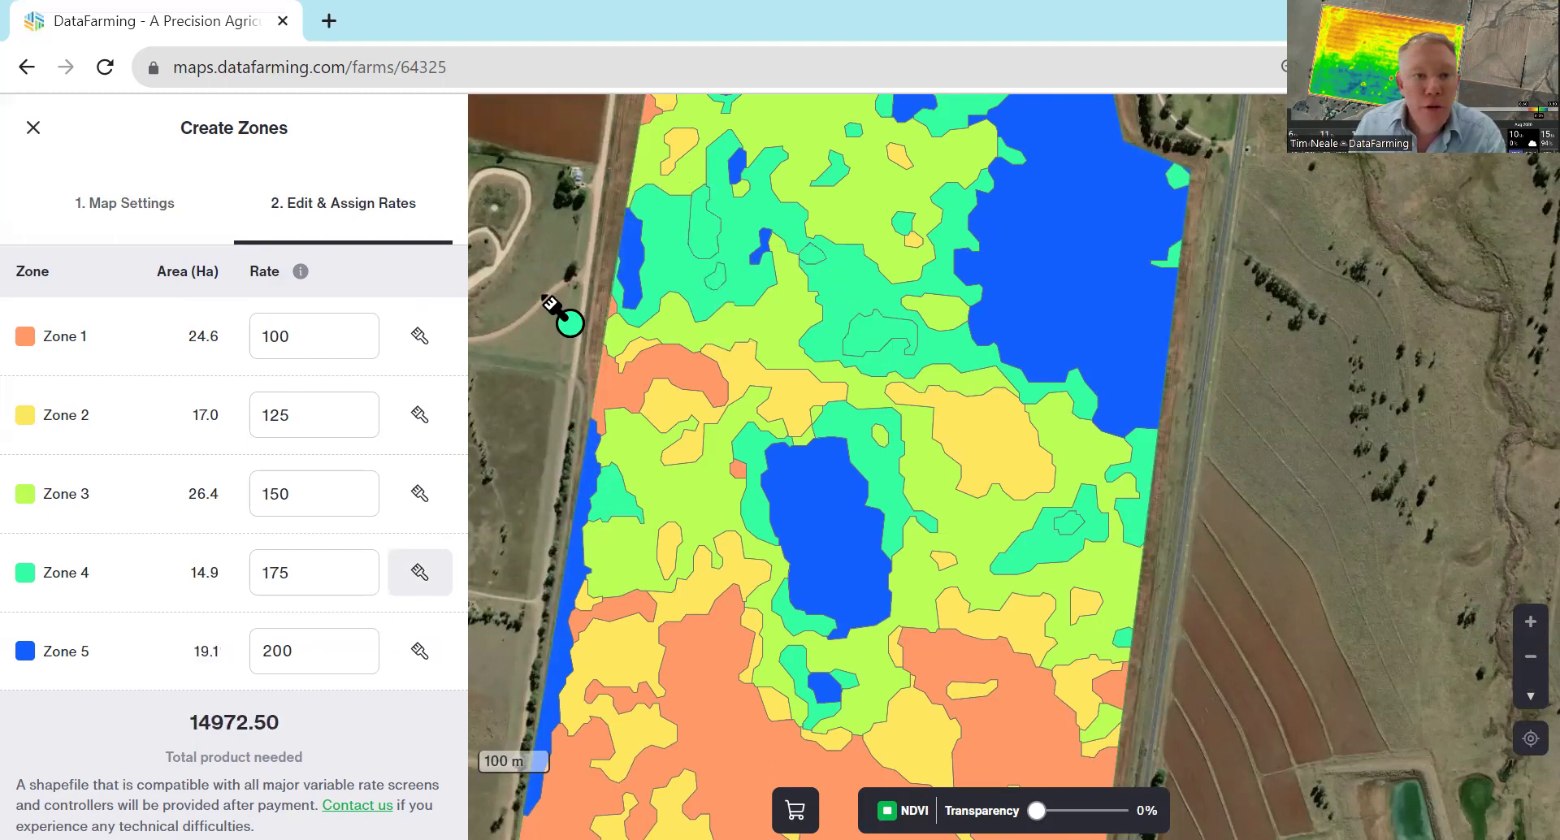
Step: Repaint the yellow patches in the lower field and at the top as Zone 1
left_click(420, 336)
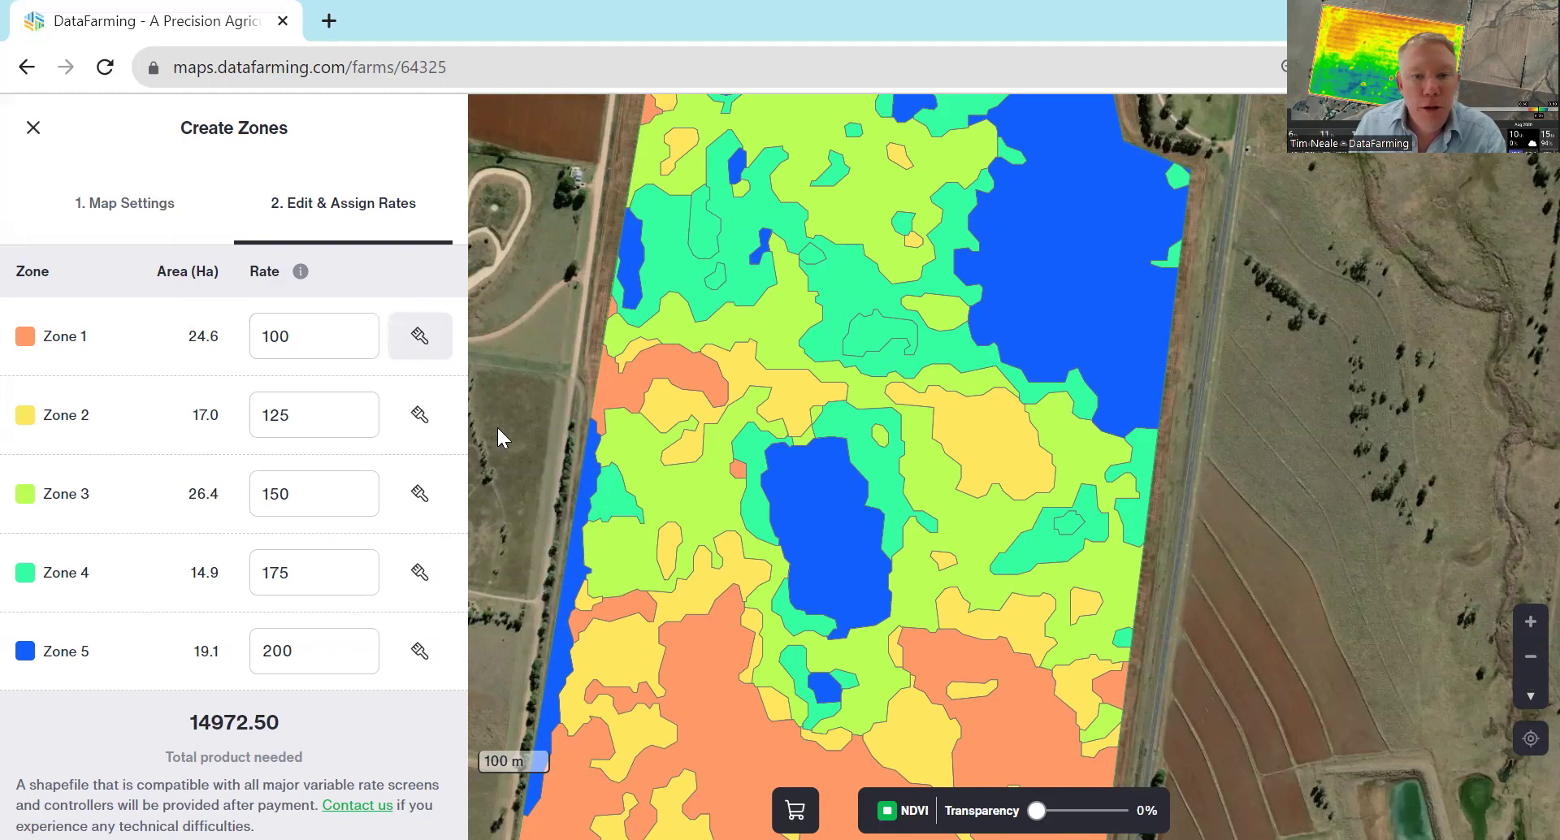
left_click(638, 673)
left_click(926, 760)
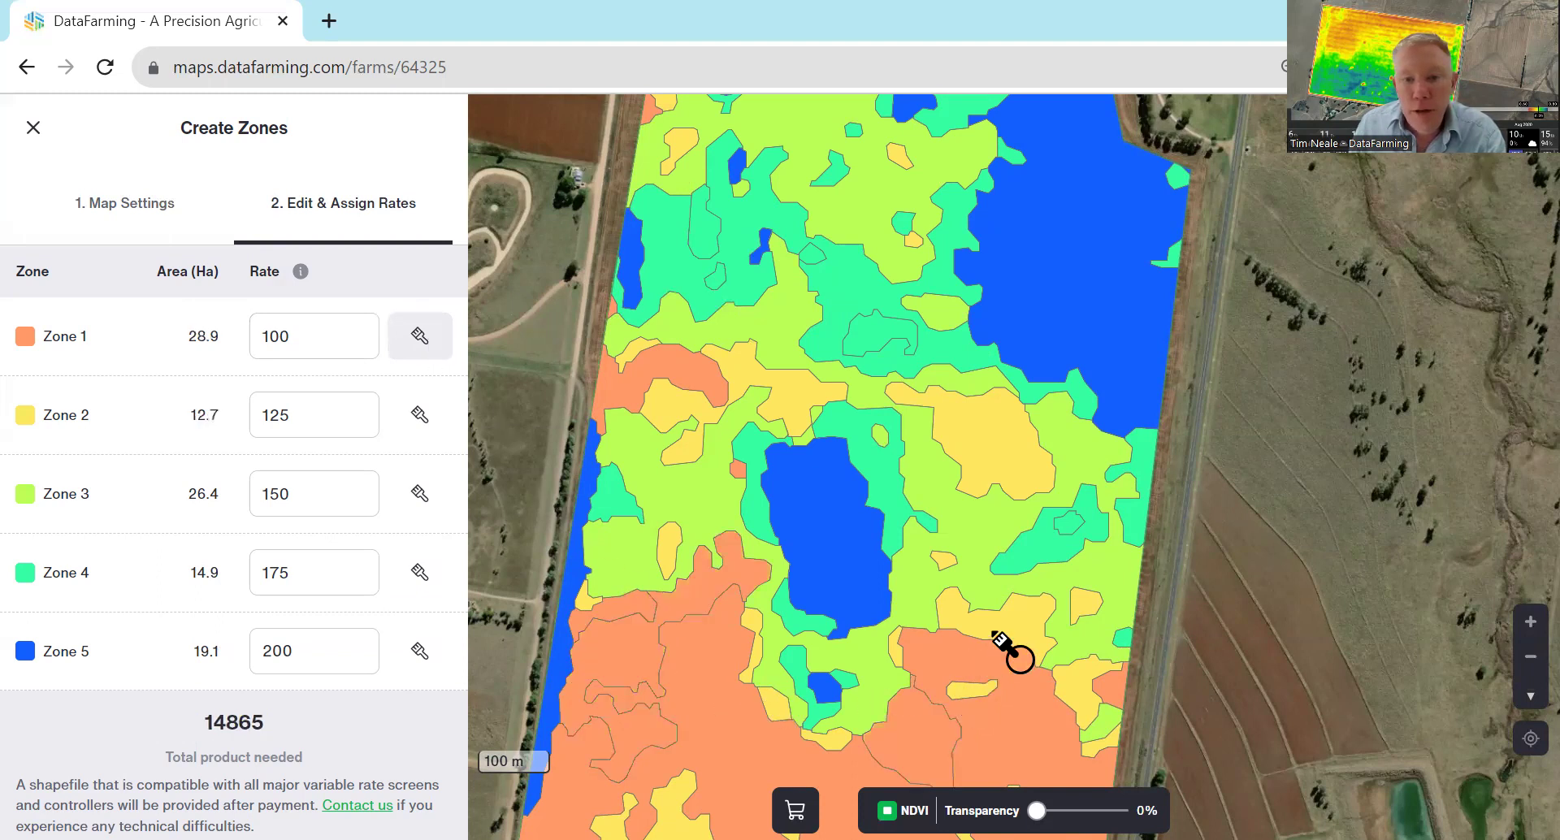
left_click(1023, 654)
left_click(1105, 707)
left_click(1077, 605)
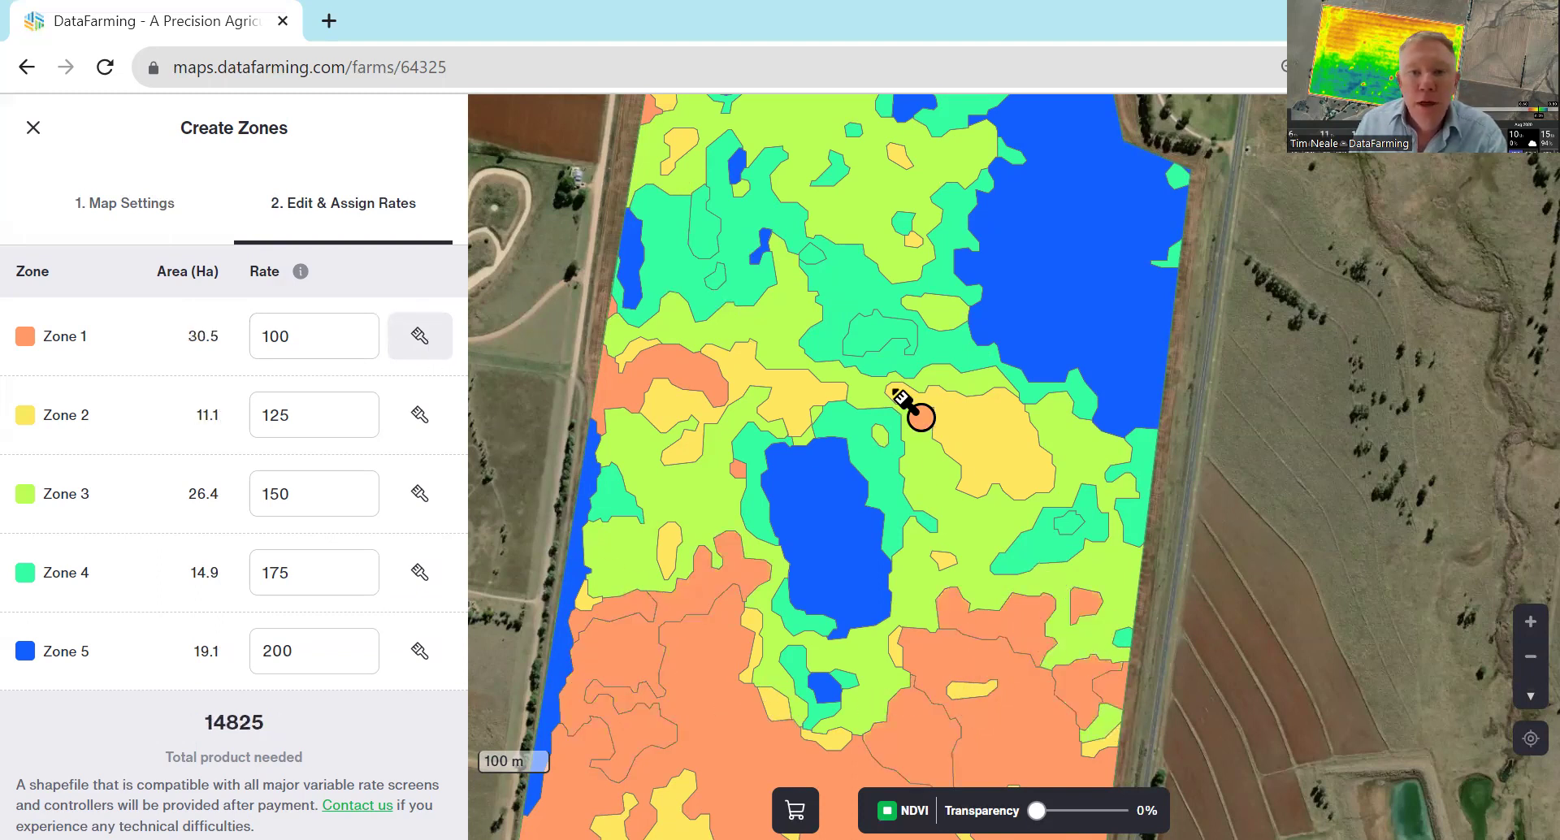
scroll(914, 411, "down", 2)
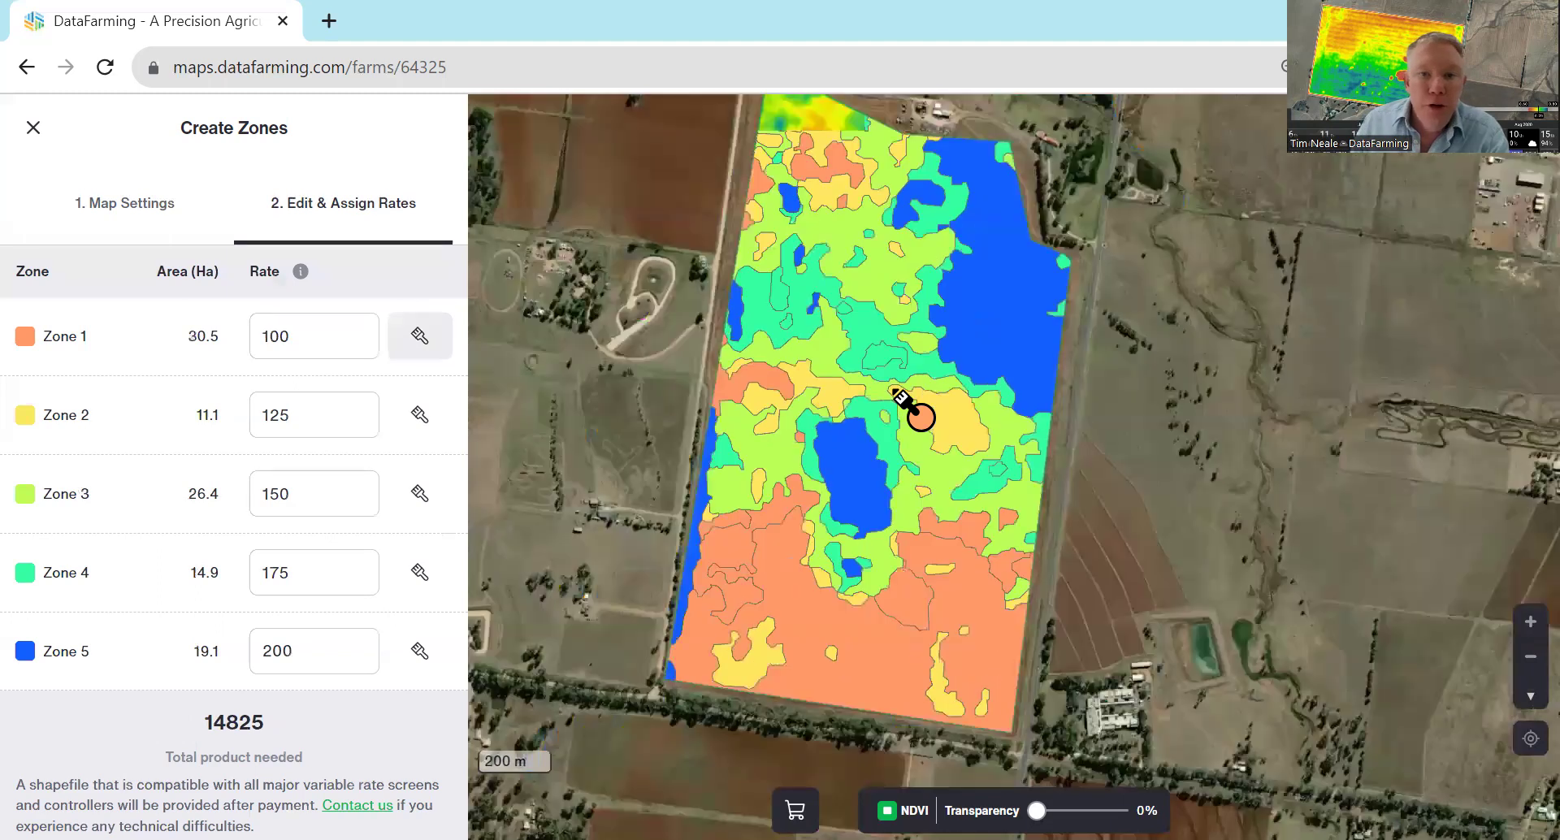
left_click(846, 165)
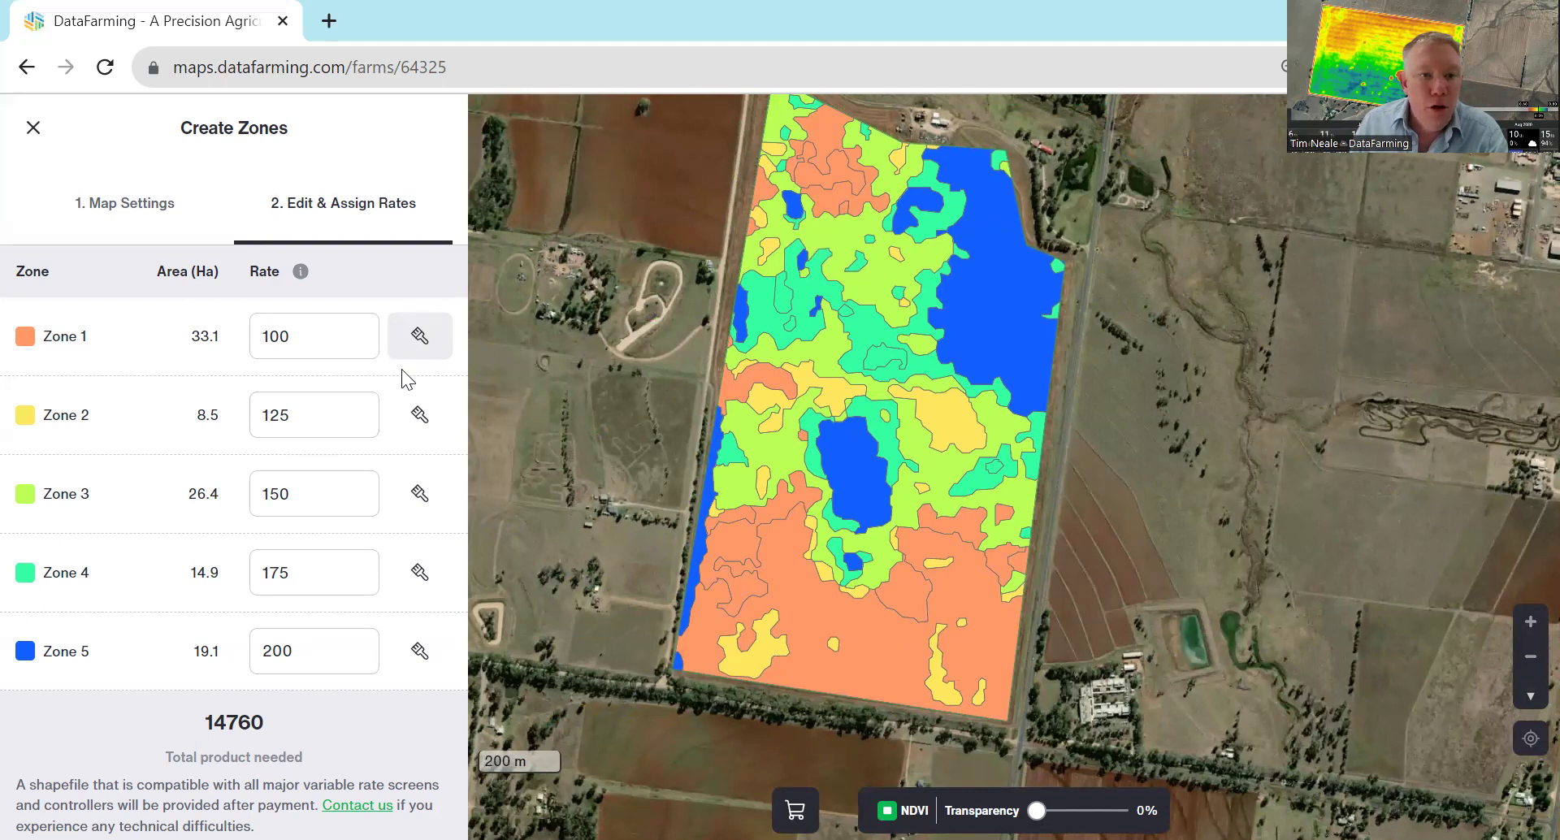
Step: Repaint the orange patch on the field's left as Zone 3, then recheck Map Settings
left_click(419, 494)
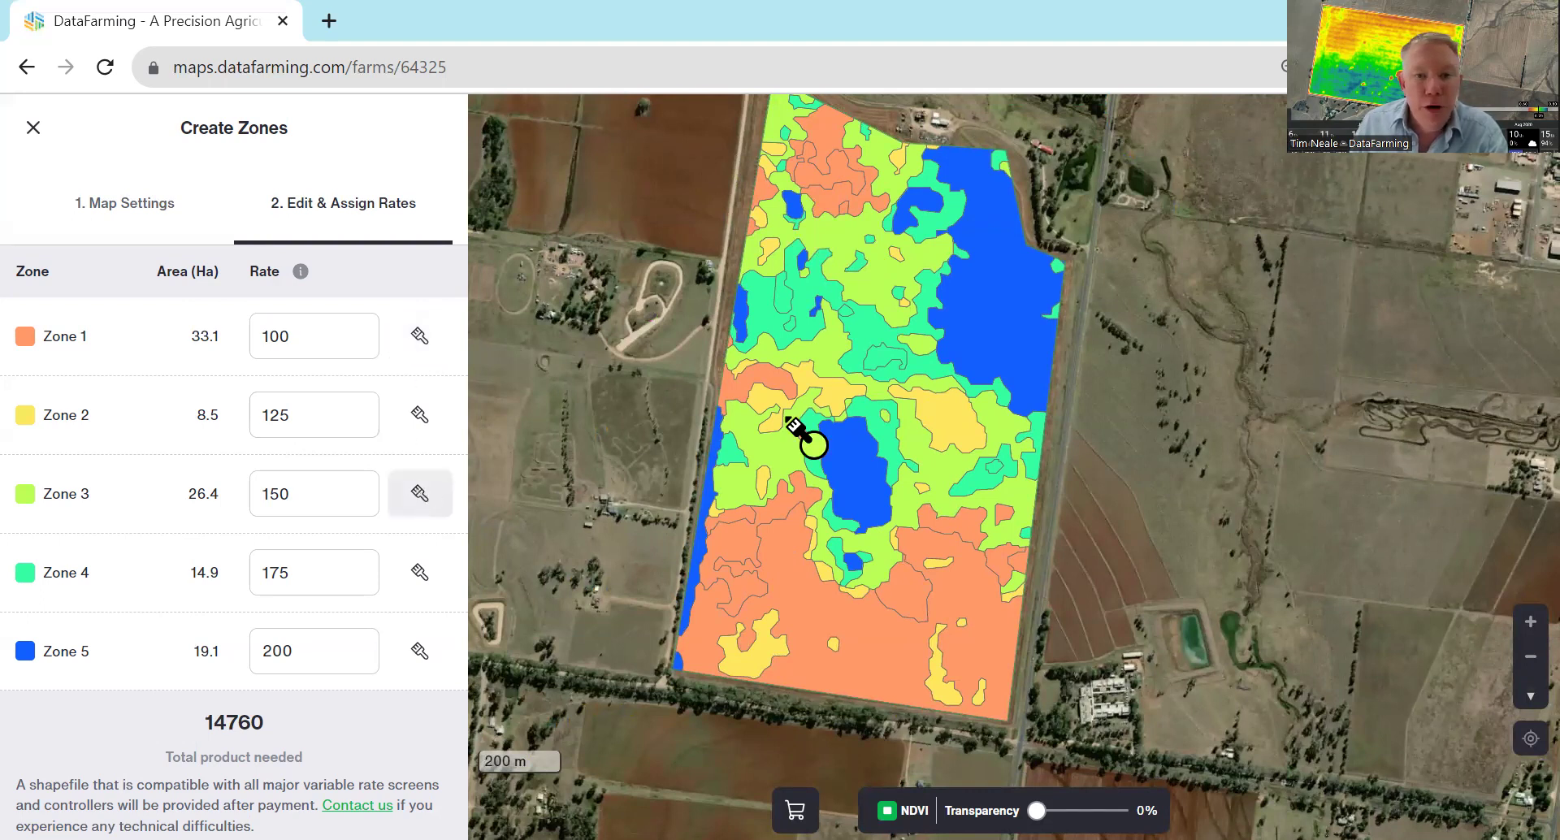
left_click(770, 390)
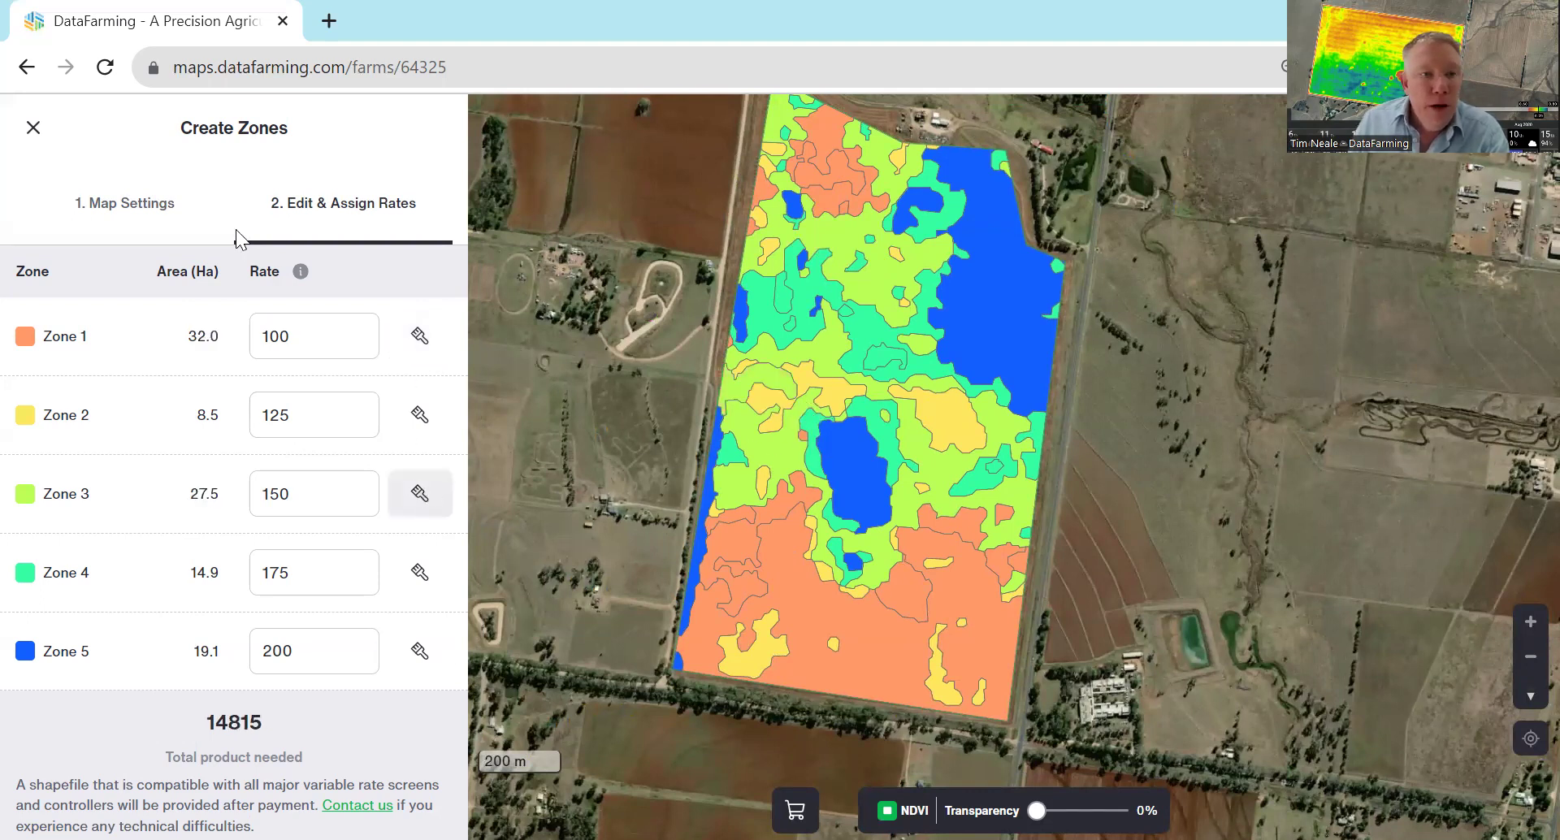
left_click(51, 234)
left_click(323, 789)
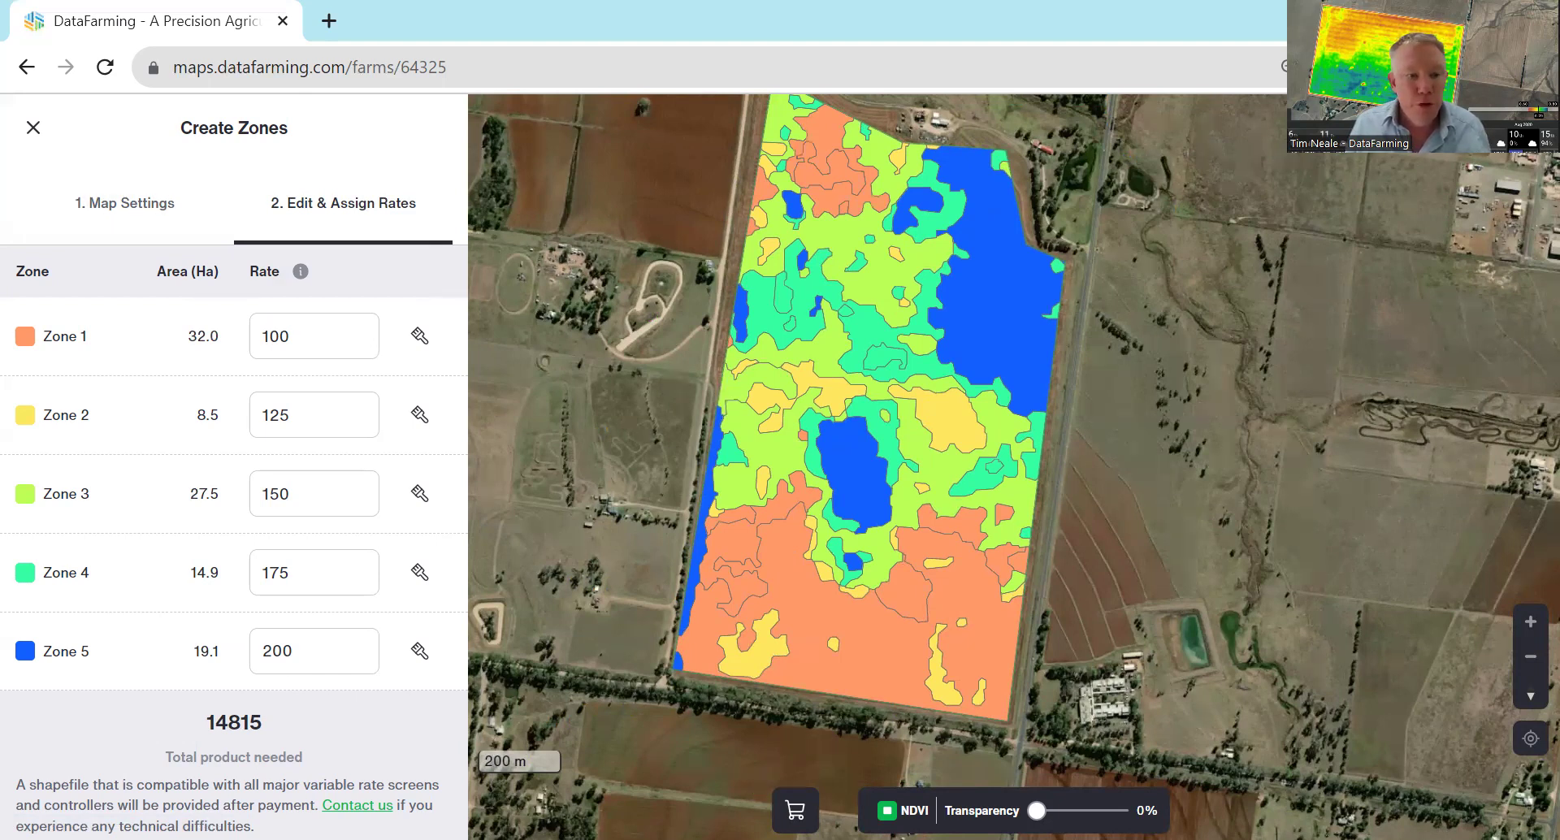
scroll(234, 468, "down", 1)
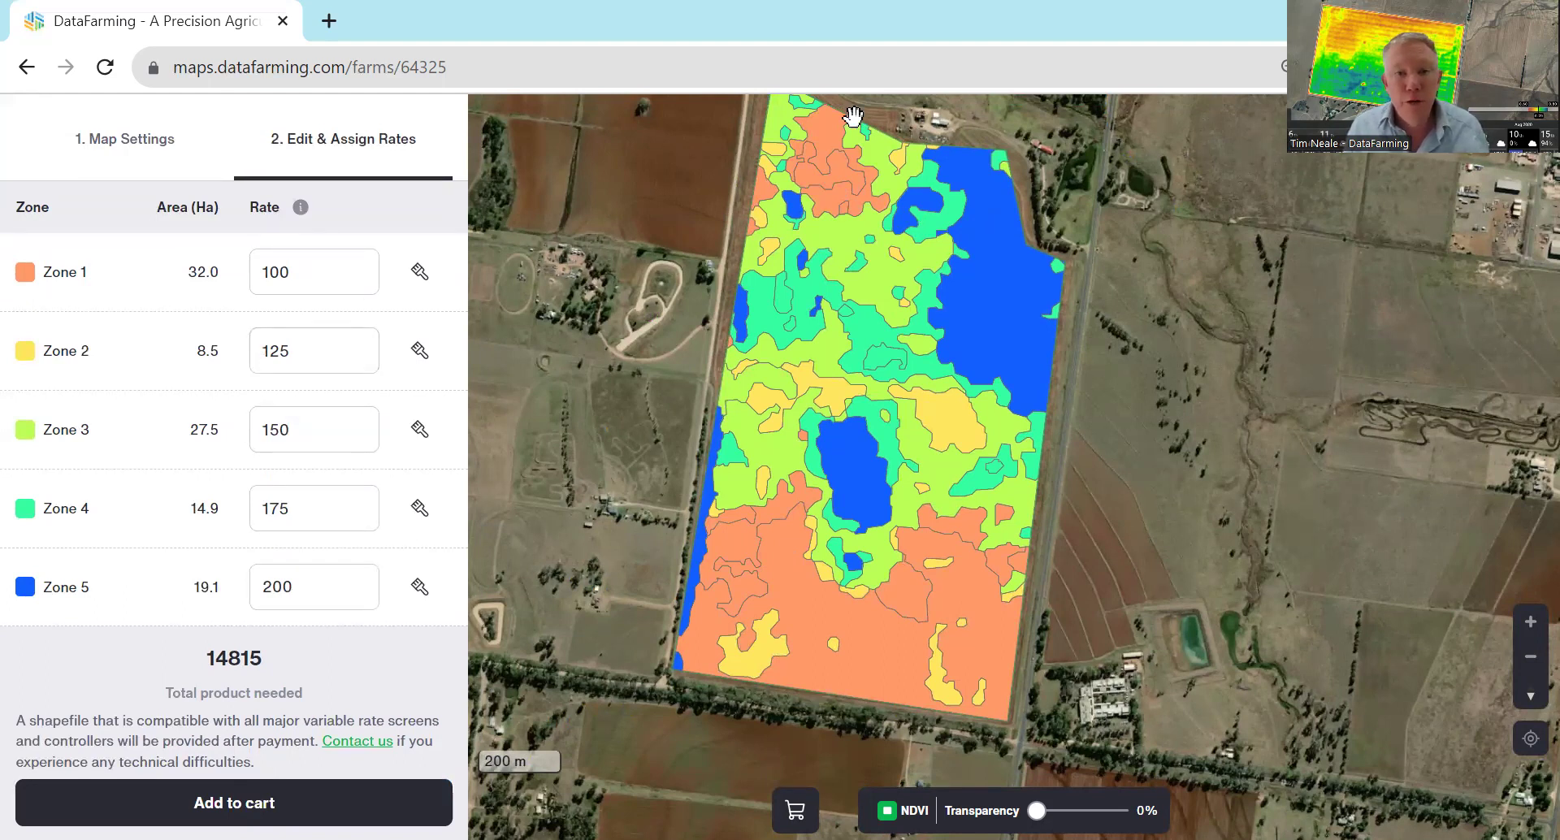
left_click_drag(206, 658, 236, 659)
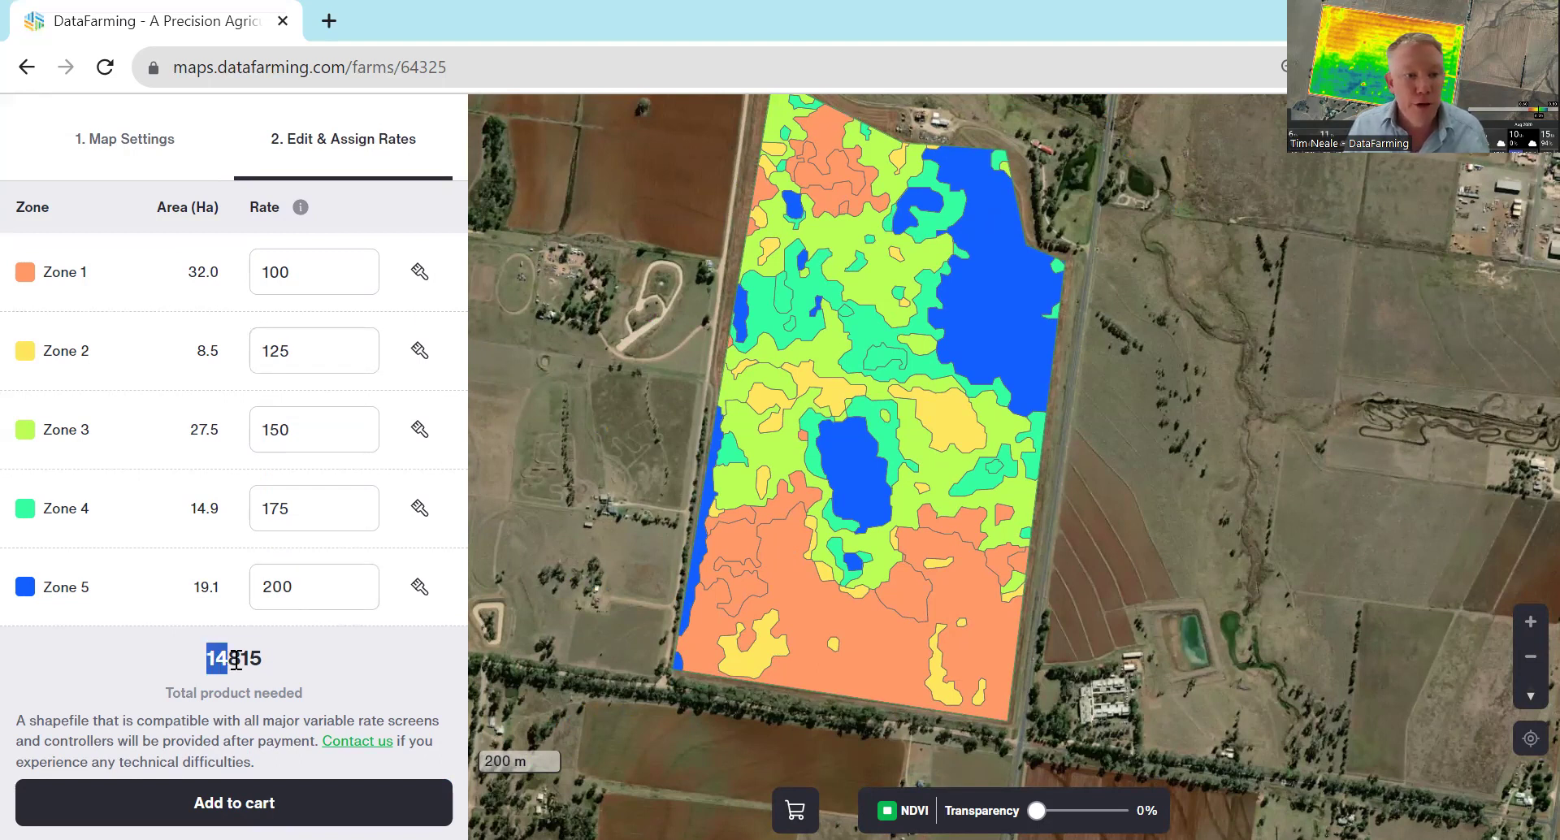
left_click(317, 703)
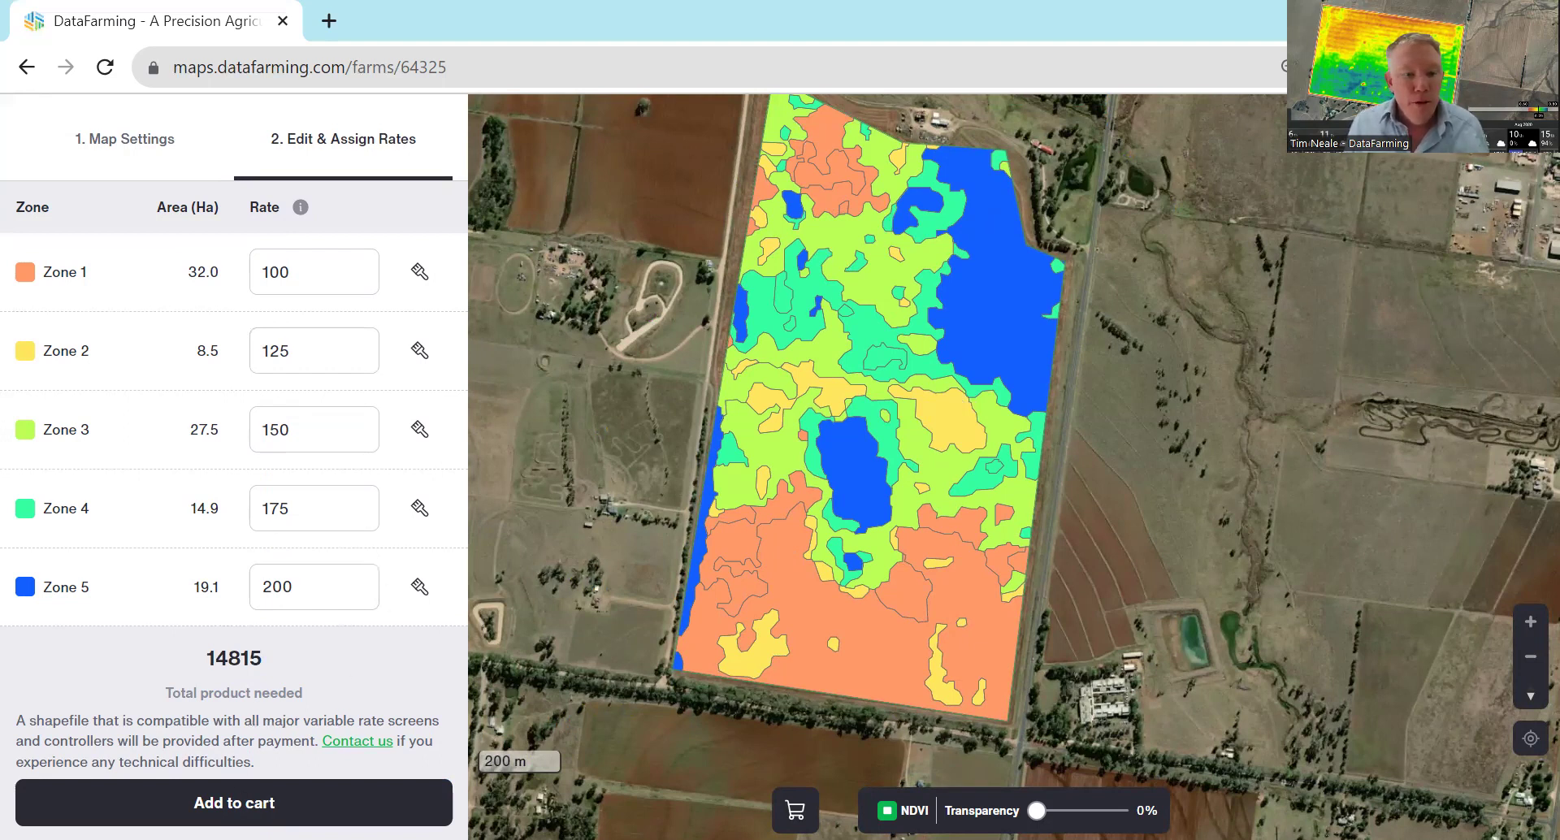
left_click(228, 800)
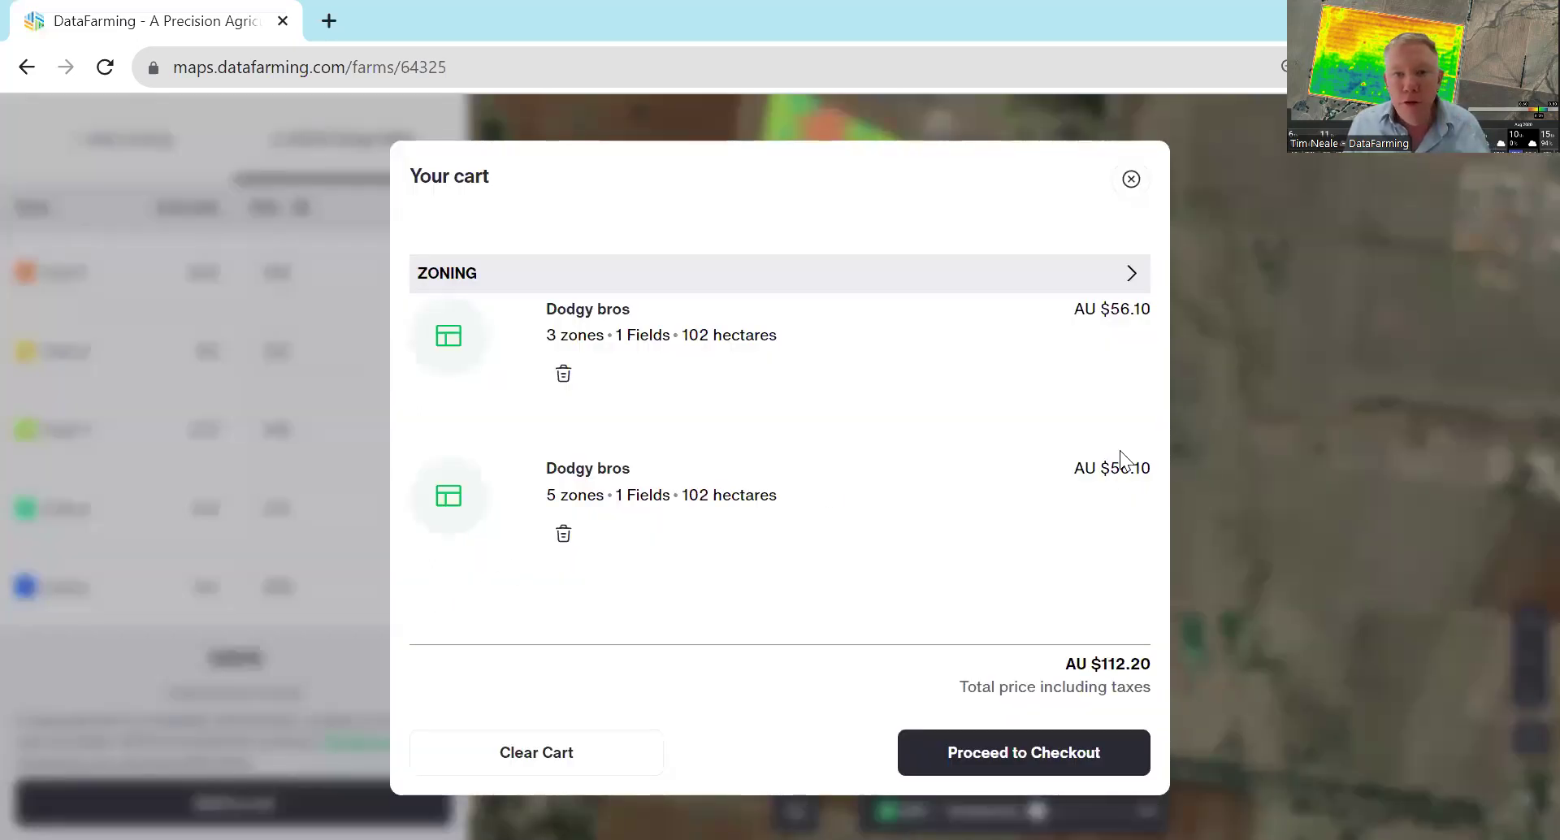
Step: Remove the 5-zone item and check out the 3-zone AU $56.10 order
left_click(562, 536)
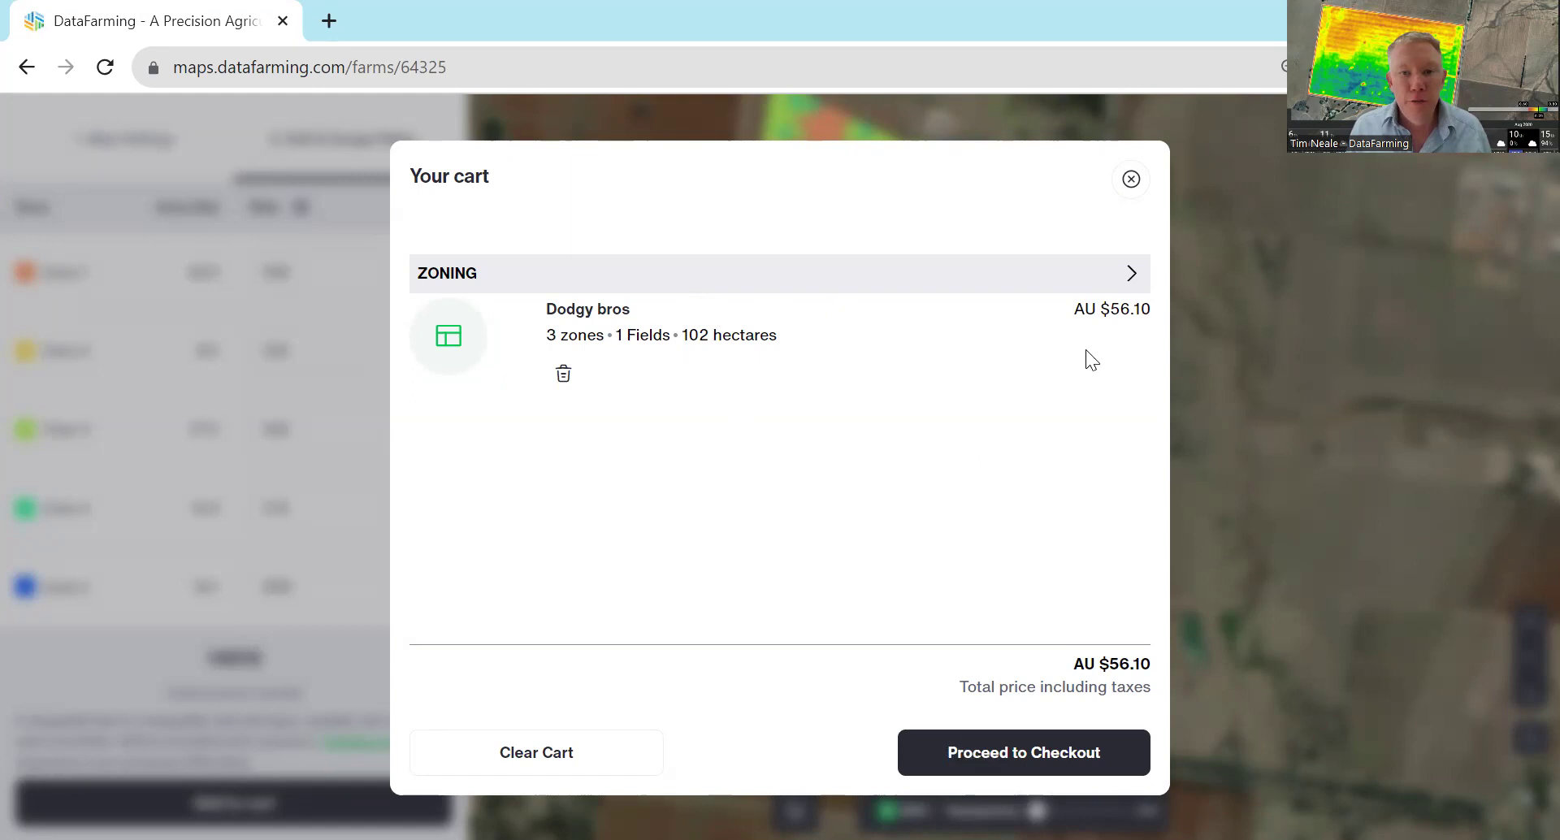
left_click(1053, 753)
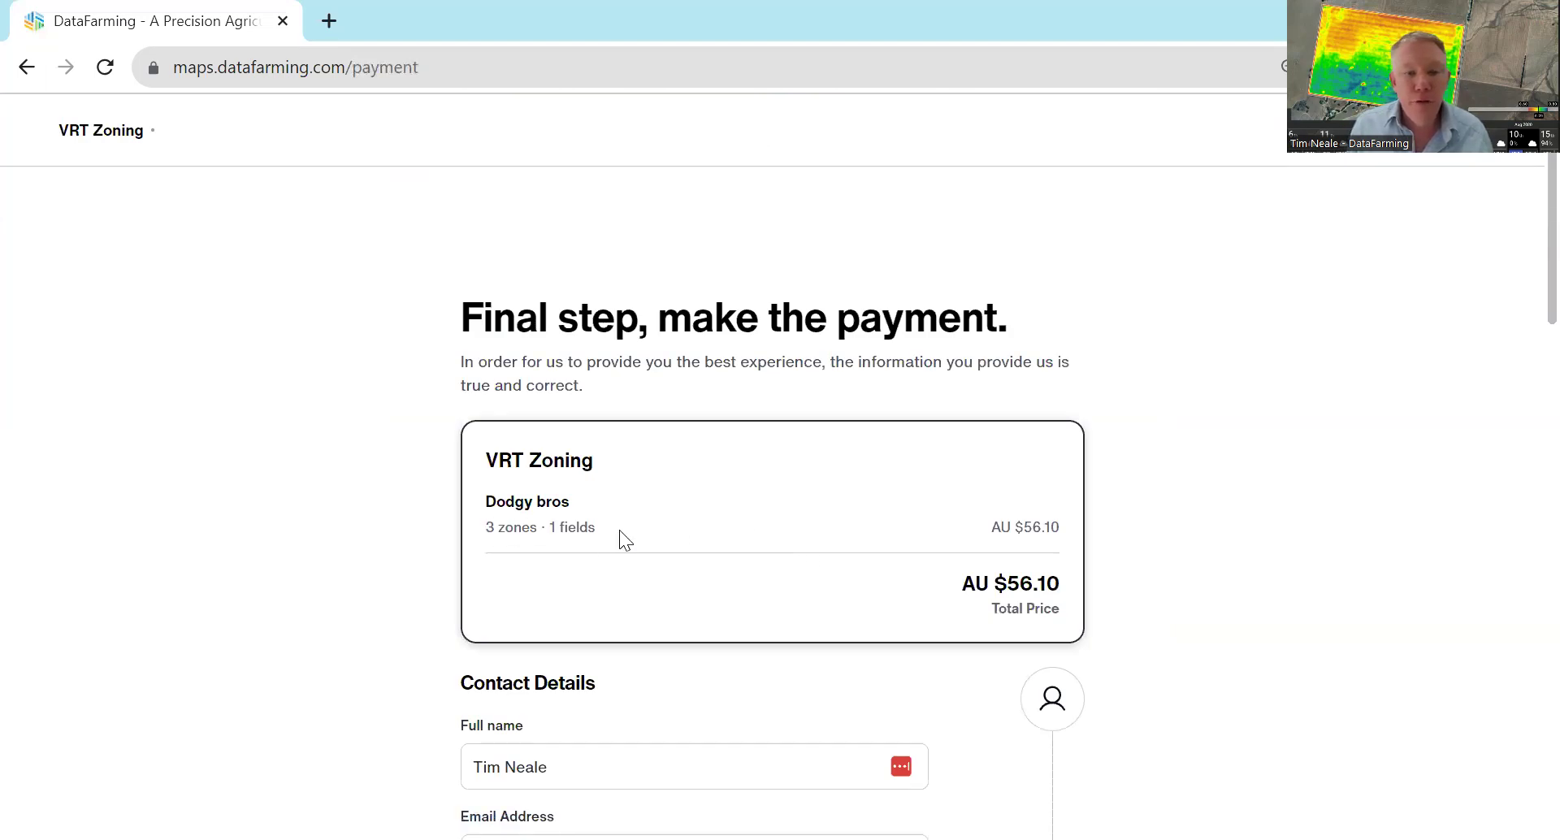
Step: Pay the AU $56.10 order by invoice after accepting the Terms and Conditions
scroll(619, 529, "down", 8)
scroll(619, 529, "up", 4)
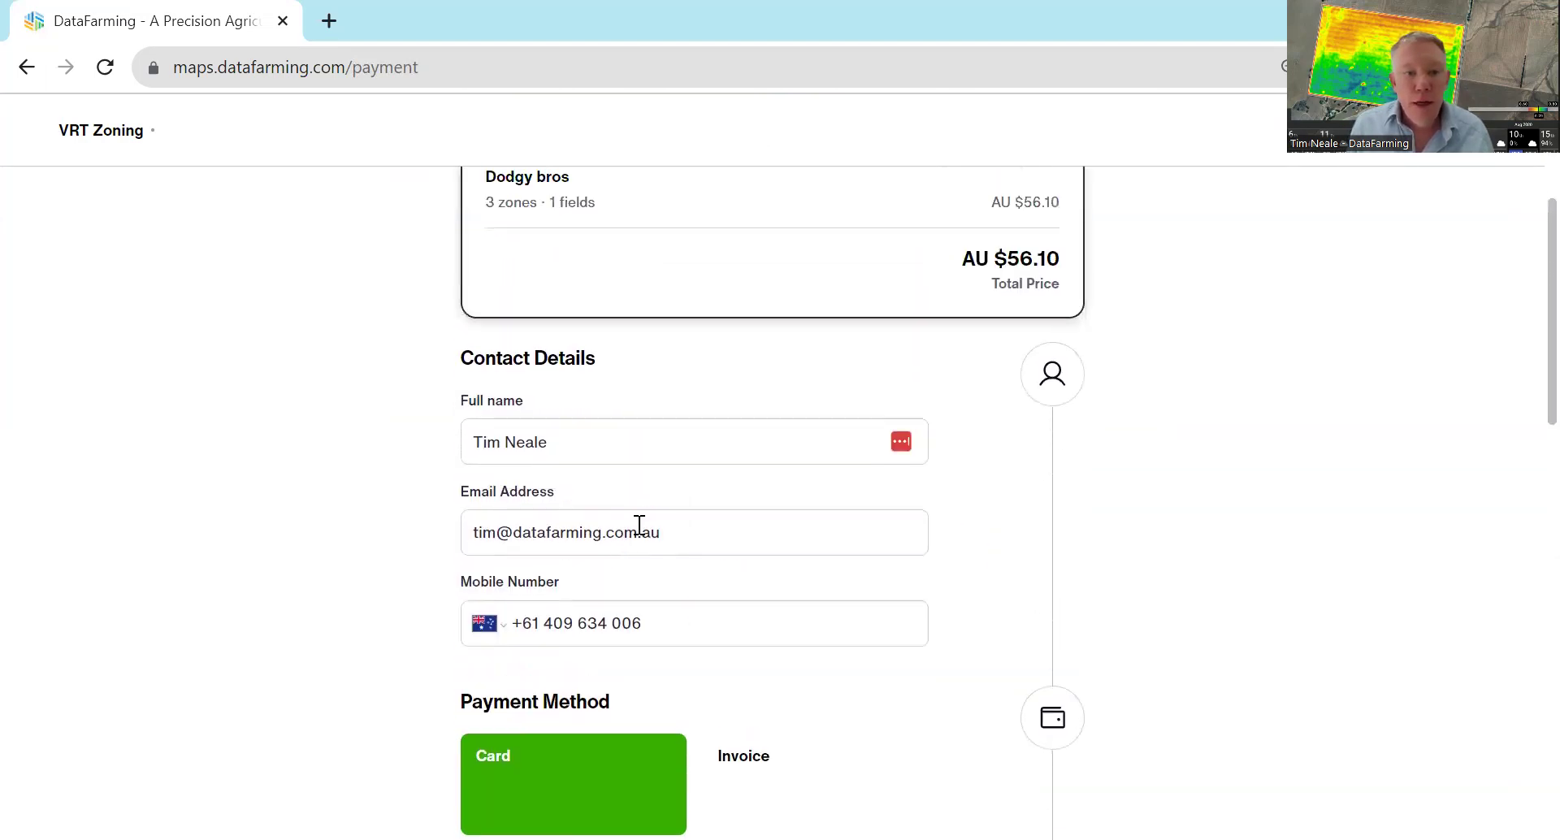
scroll(704, 621, "down", 6)
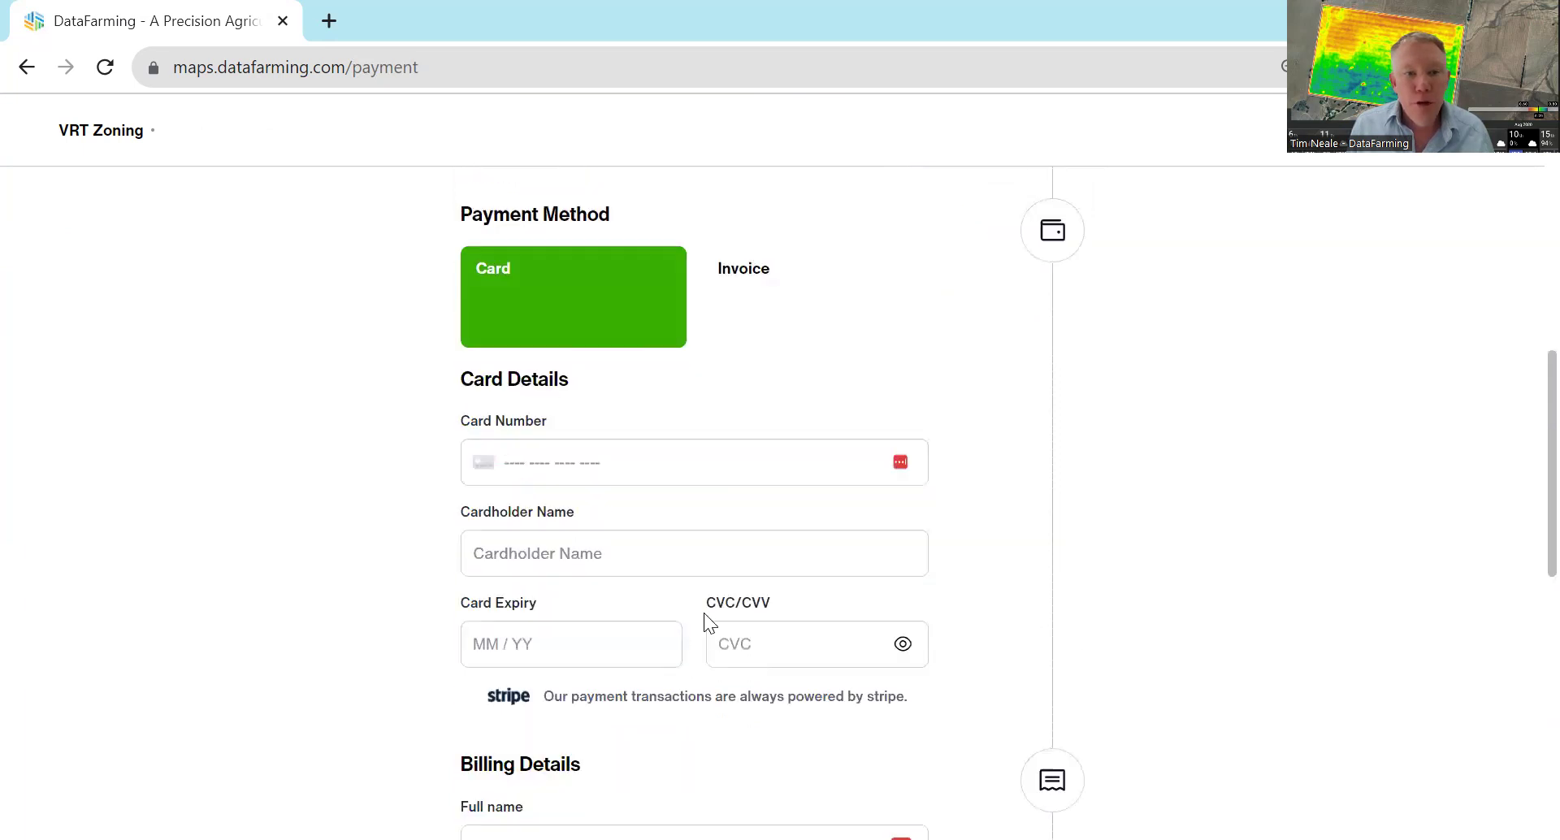
left_click(766, 305)
scroll(835, 388, "down", 5)
scroll(835, 388, "up", 3)
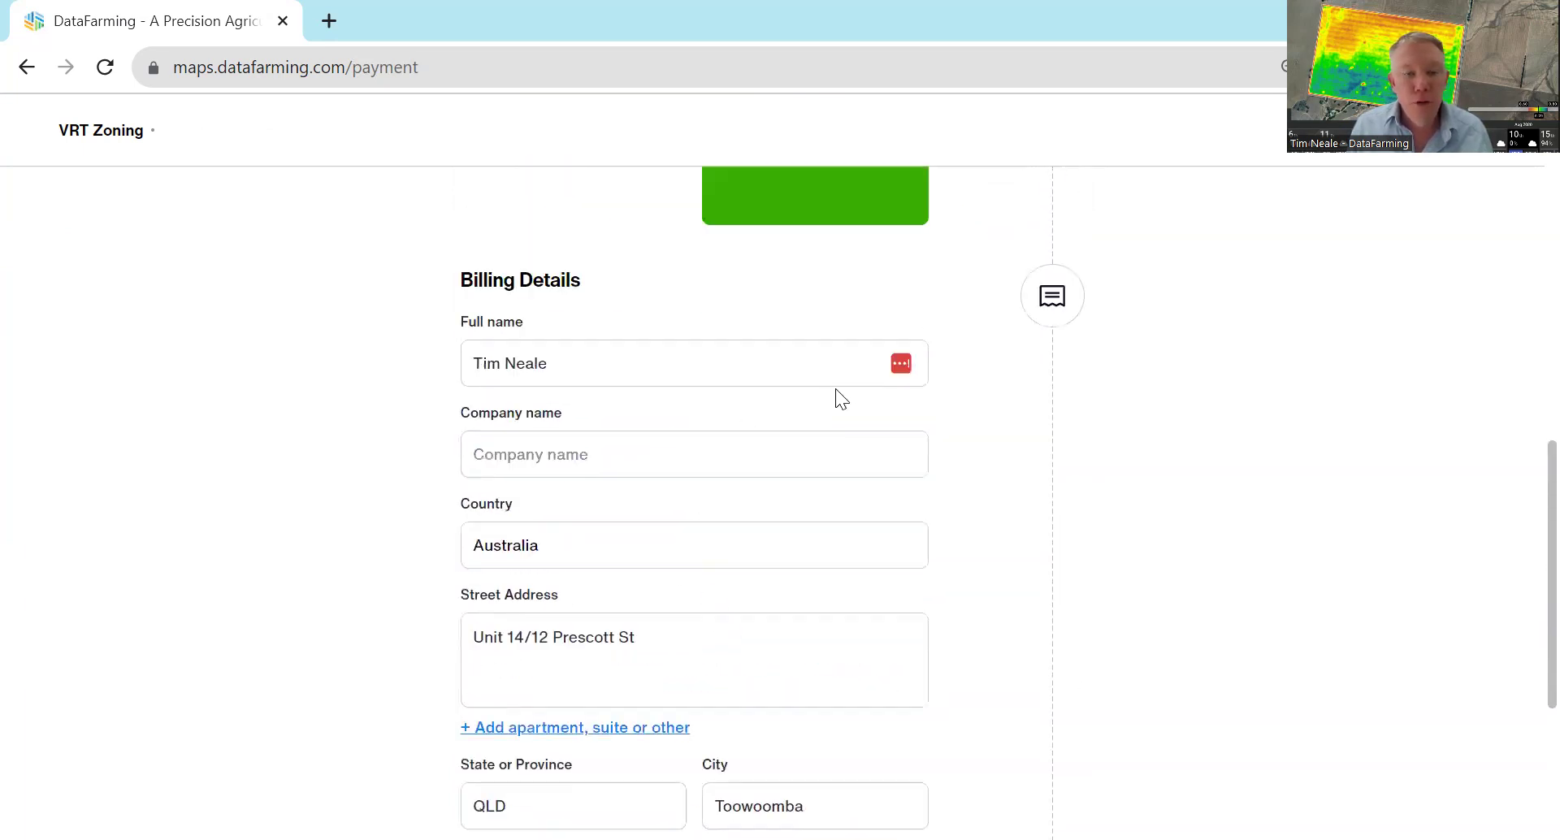
scroll(835, 388, "up", 4)
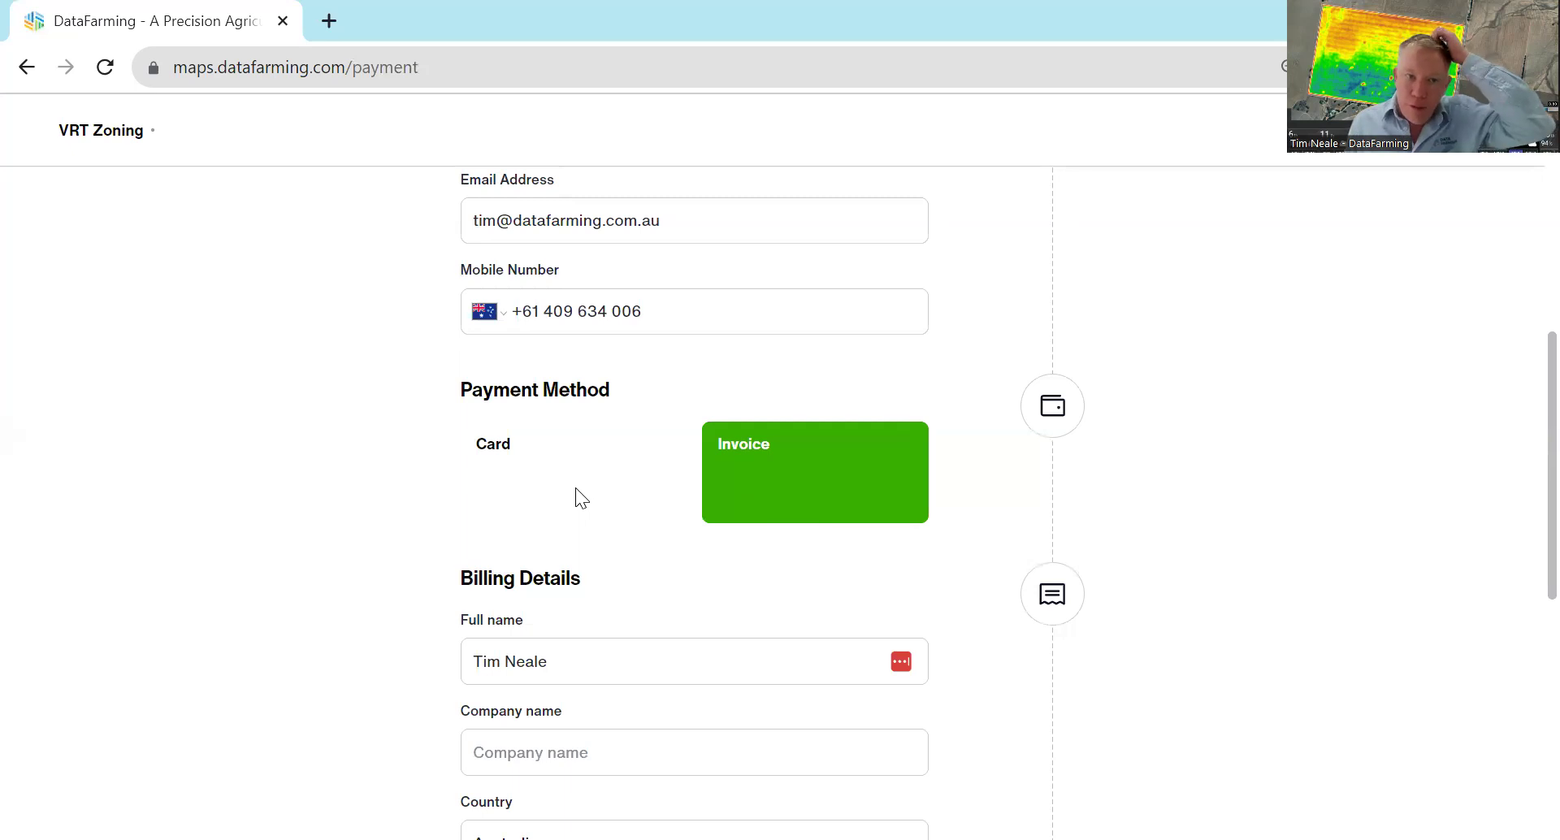
scroll(593, 472, "down", 8)
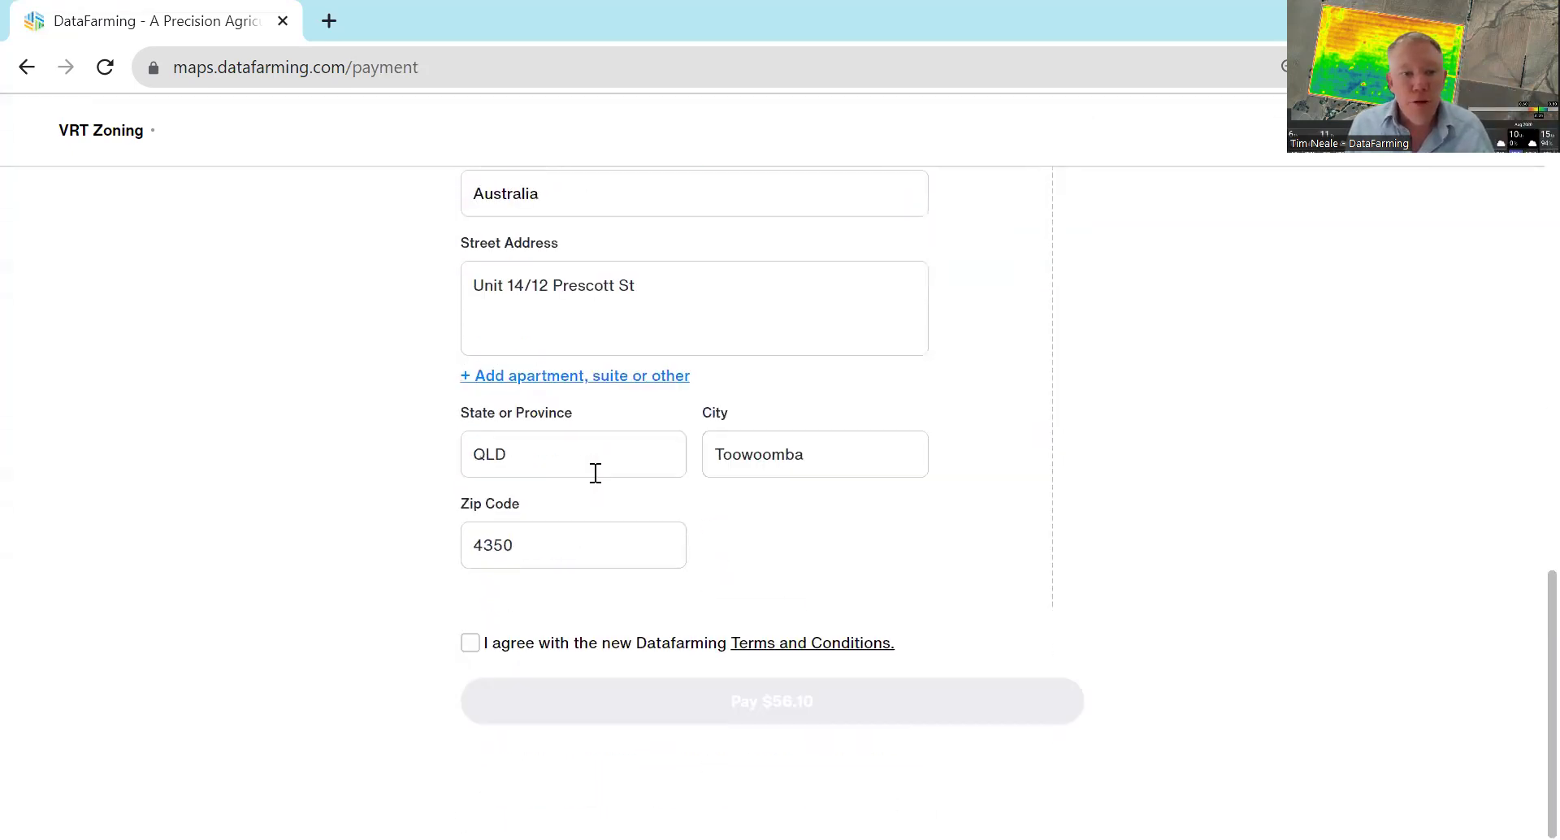
left_click(469, 644)
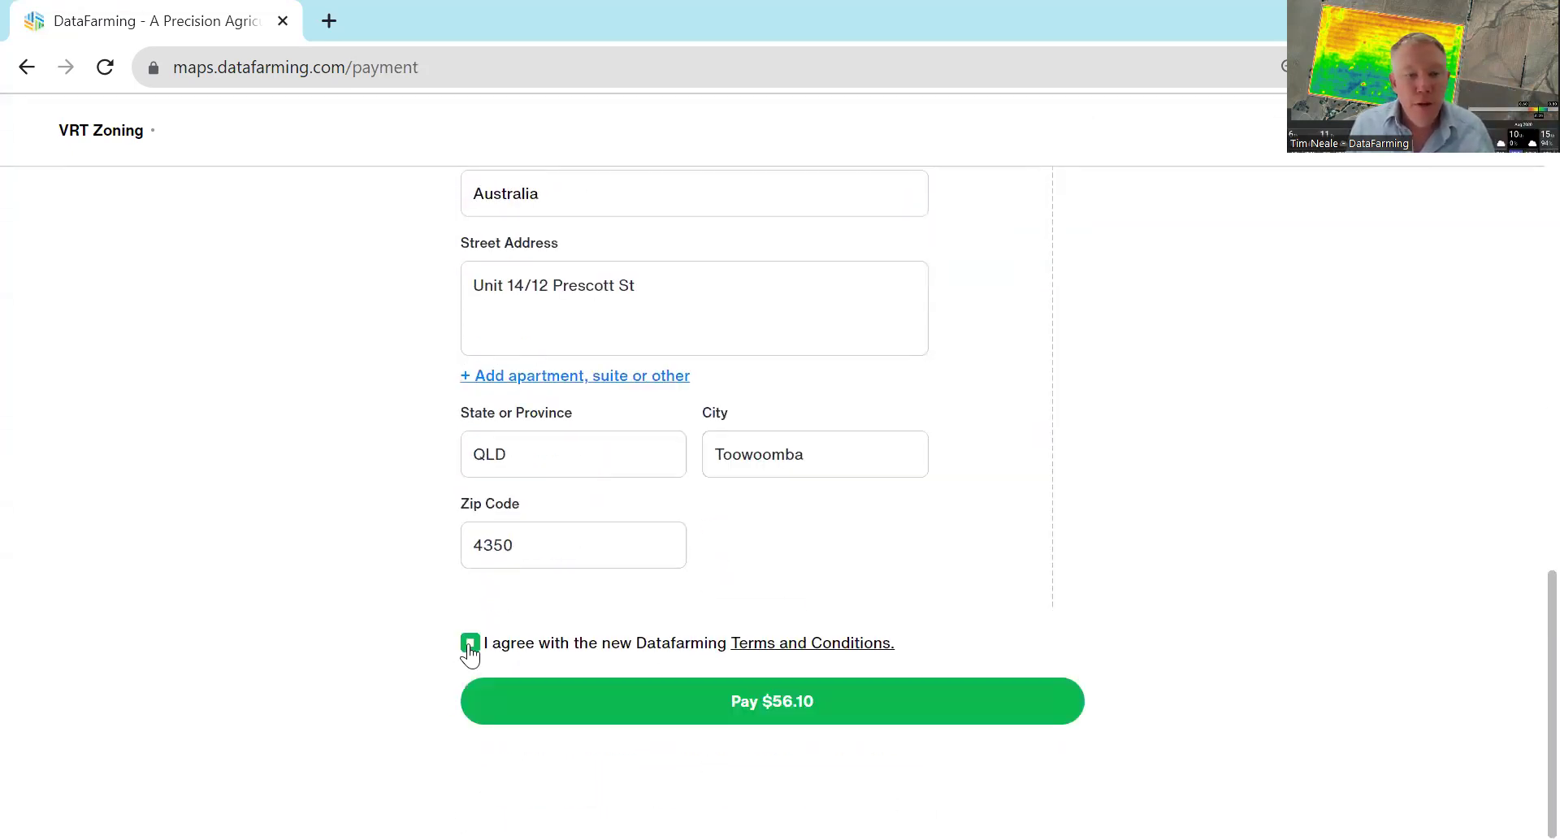
left_click(712, 705)
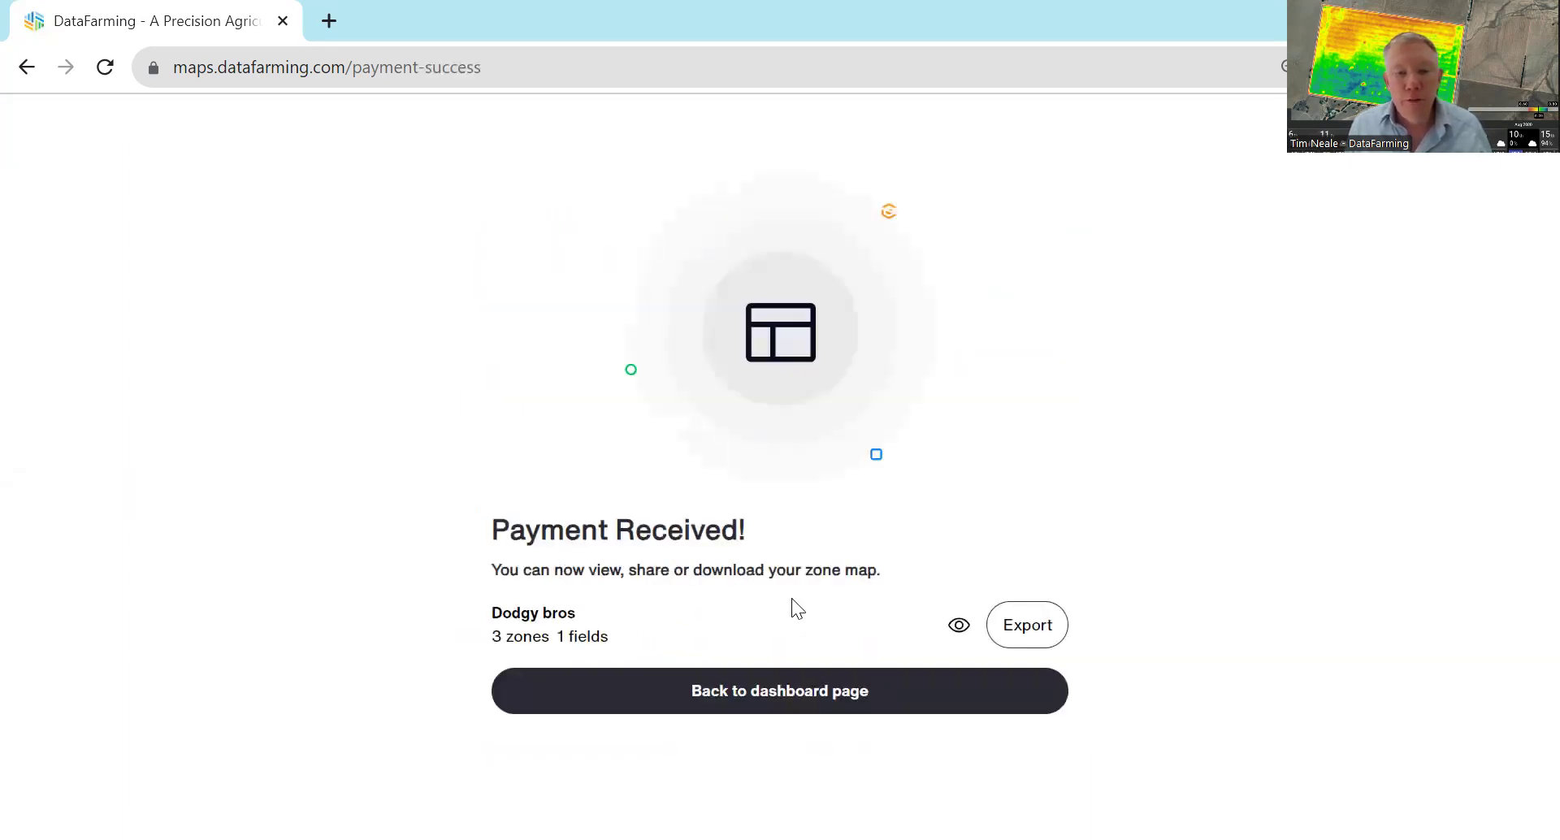
Step: Bring up the Export as options for the paid zone map
left_click(1029, 627)
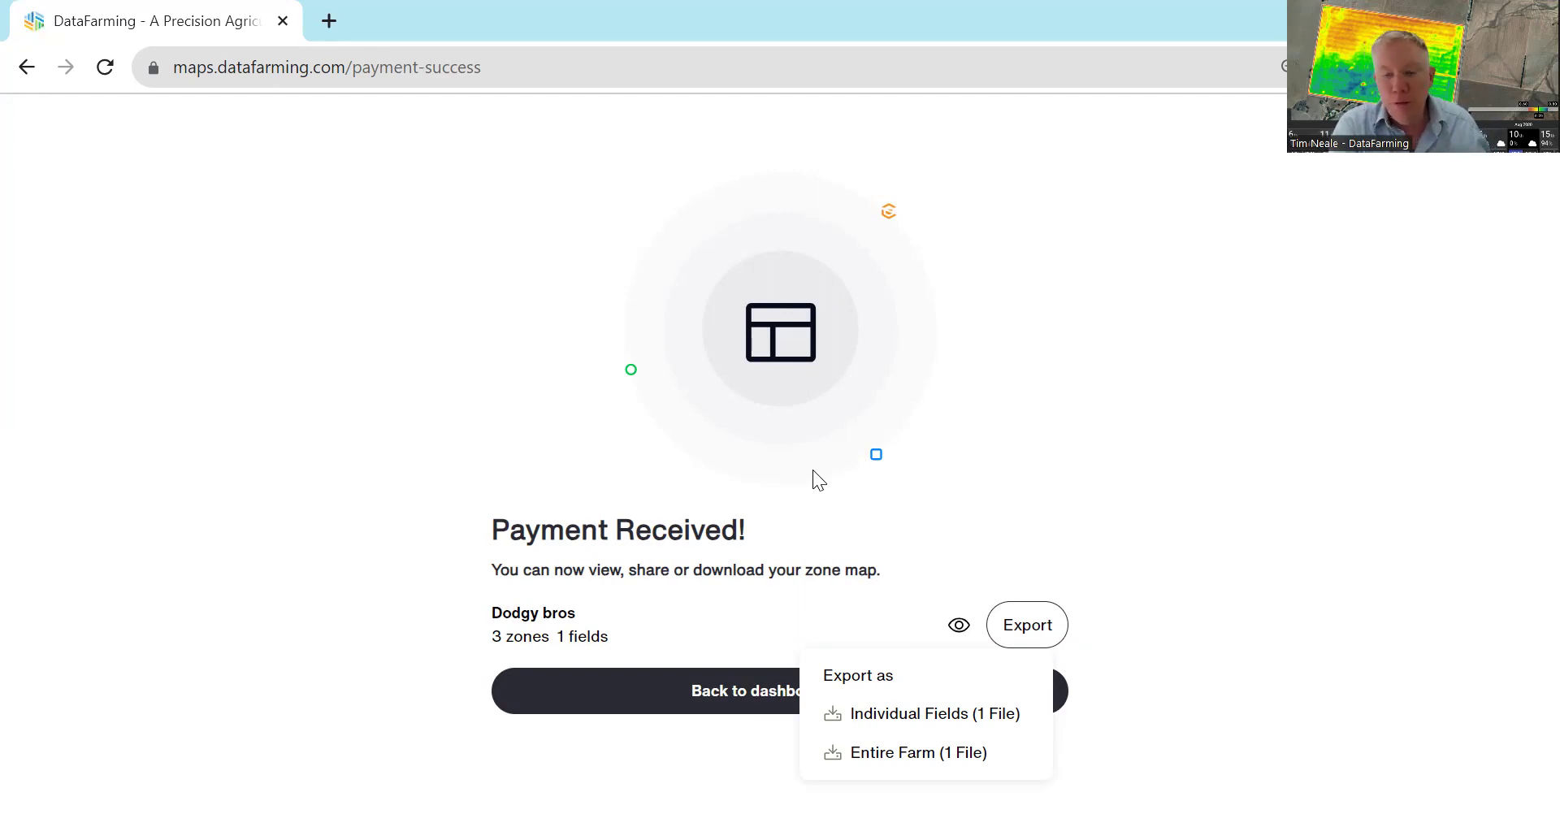
Step: Download the paid zone map as an Individual Fields (1 File) shapefile export
left_click(918, 715)
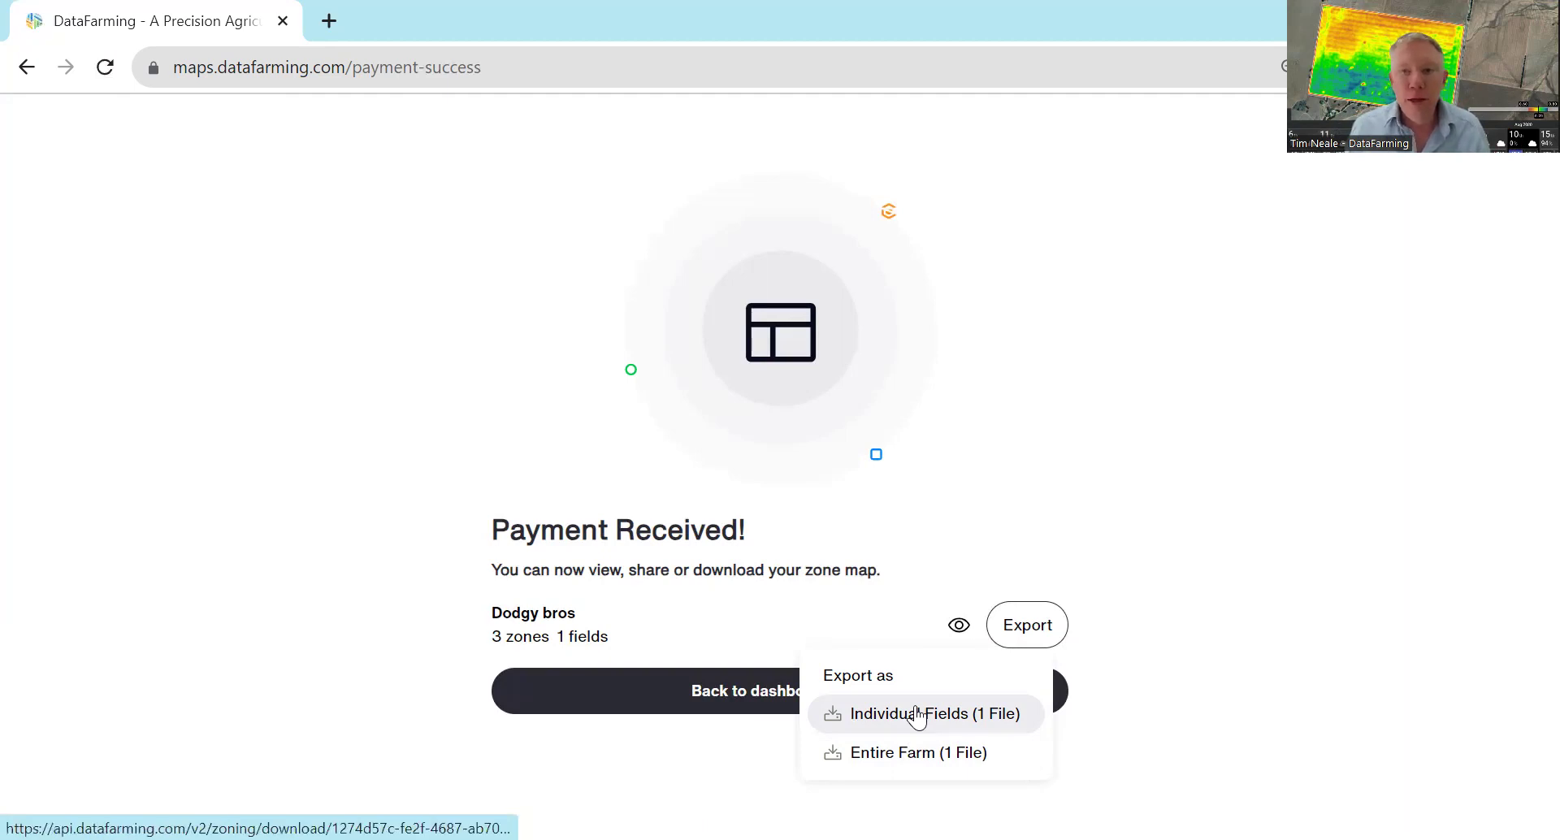